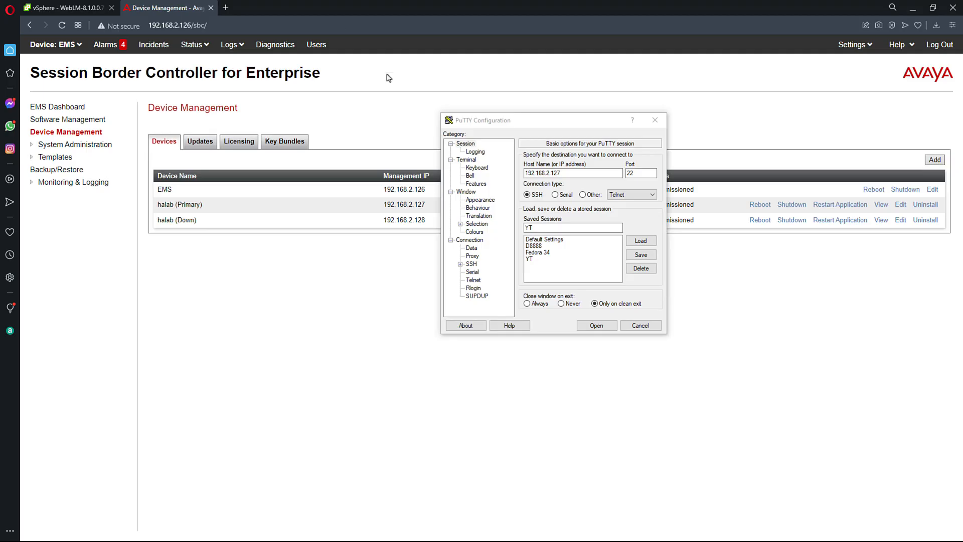
# - Open the SSH session to 192.168.2.127 and log in as ipcs with the account password
pyautogui.click(606, 327)
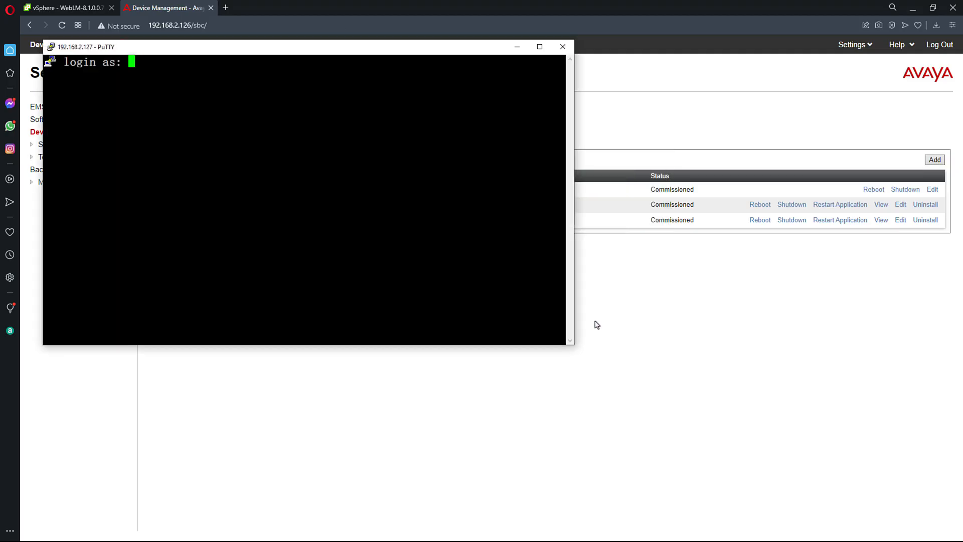
pyautogui.moveTo(328, 53); pyautogui.dragTo(648, 112)
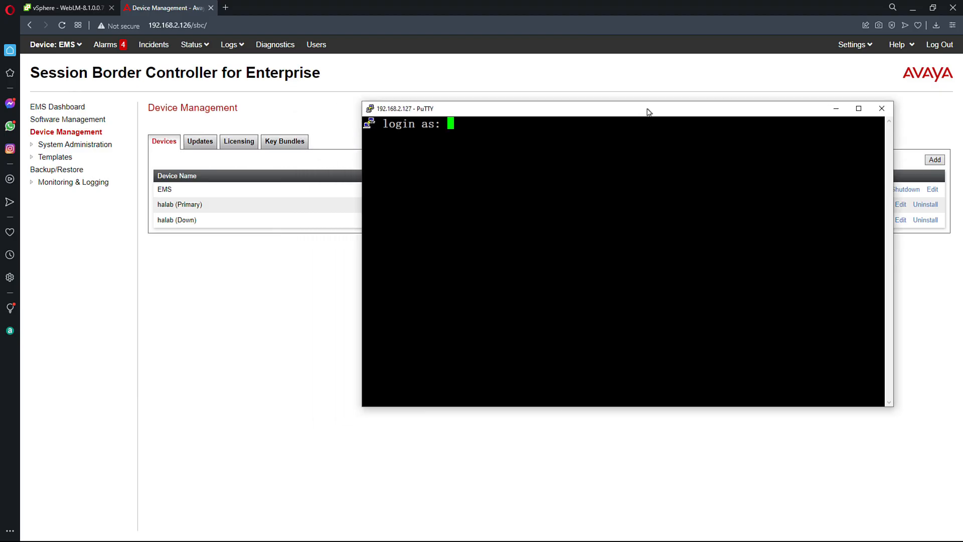
pyautogui.write('ipcs')
pyautogui.press('Return')
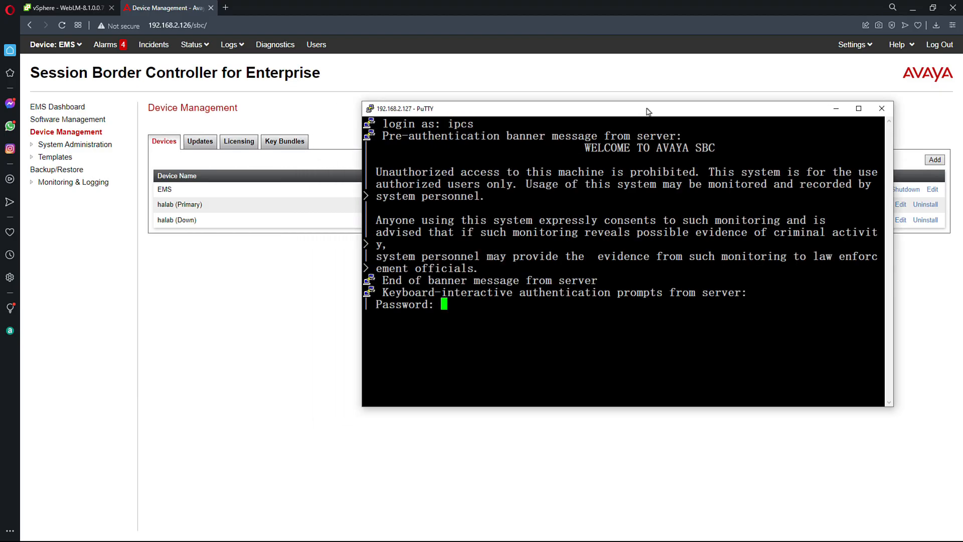
pyautogui.press('Return')
# - Clear the terminal and run ipcs-version to check the installed SBCE software version
pyautogui.write('clear')
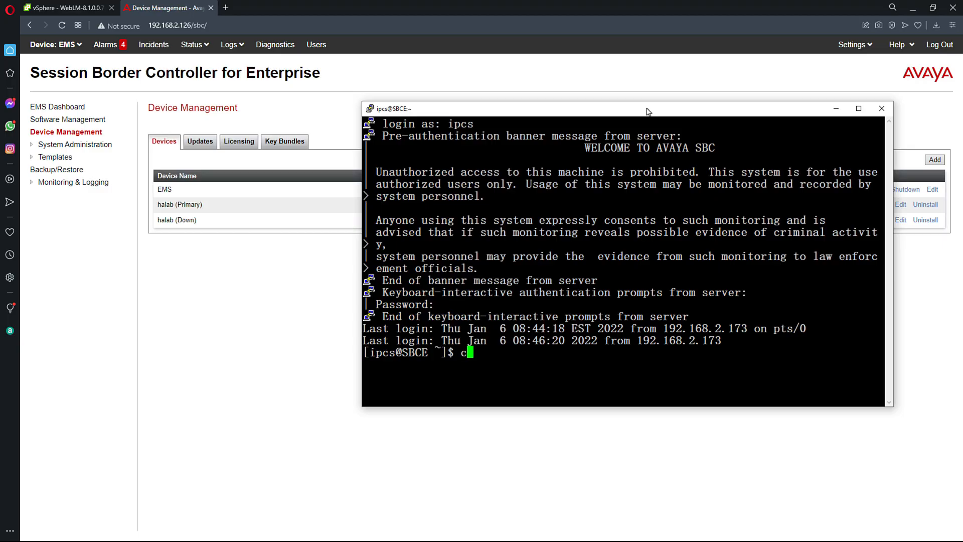
pyautogui.press('Return')
pyautogui.write('ipcs-version')
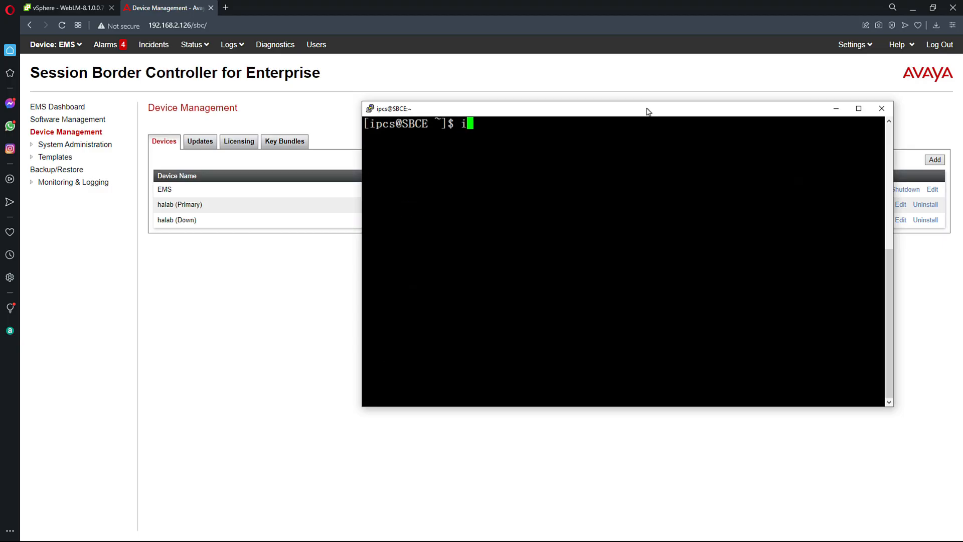
pyautogui.press('Return')
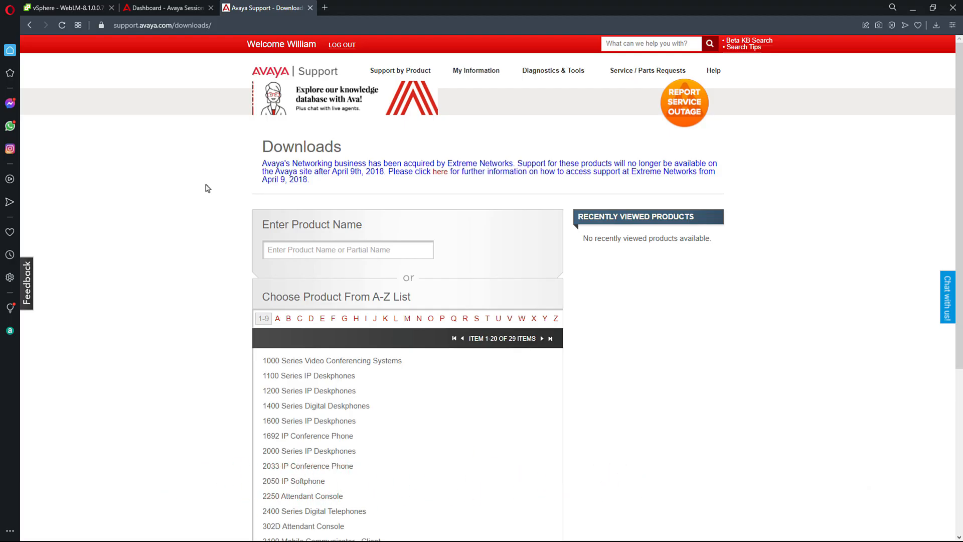
# - On the Avaya Support downloads page, look up the product ASBCE with release 8.1.x
pyautogui.scroll(-2, 349, 253)
pyautogui.click(349, 151)
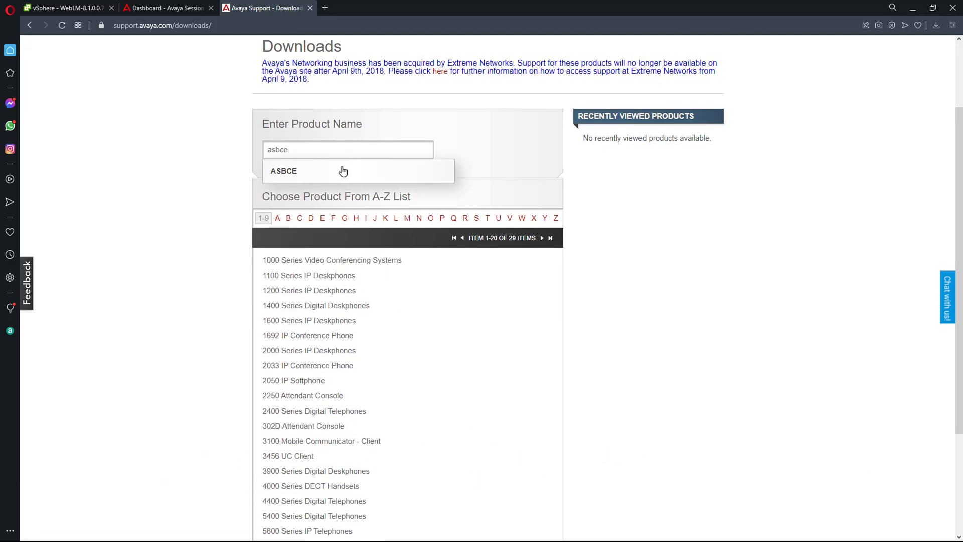
pyautogui.click(342, 171)
pyautogui.click(496, 149)
pyautogui.click(516, 179)
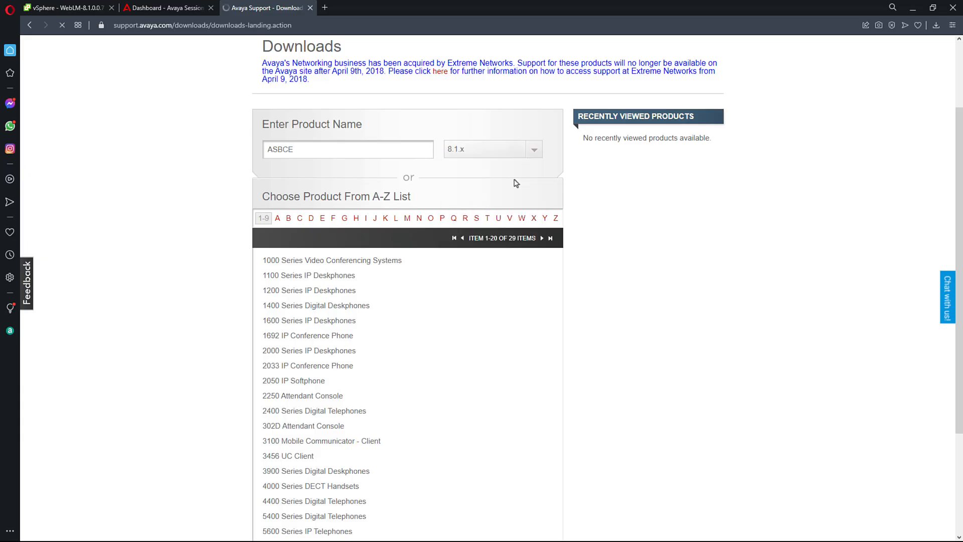
# - Search the downloads list for 19809 and download sbce-8.1.2.0-37-21398-hotfix-11112021.tar.gz from the Hotfix-7 entry
pyautogui.scroll(-5, 486, 318)
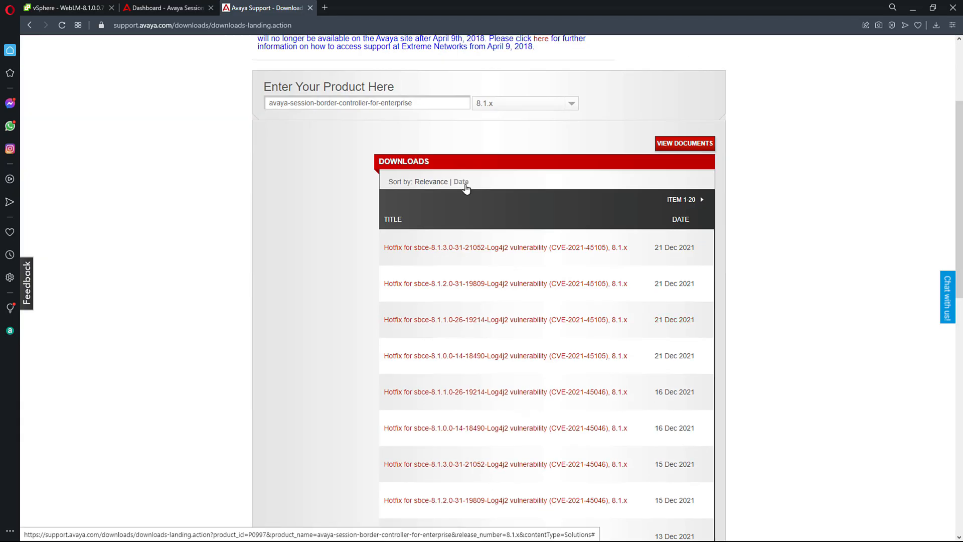
pyautogui.scroll(5, 488, 193)
pyautogui.hotkey('ctrl', 'f')
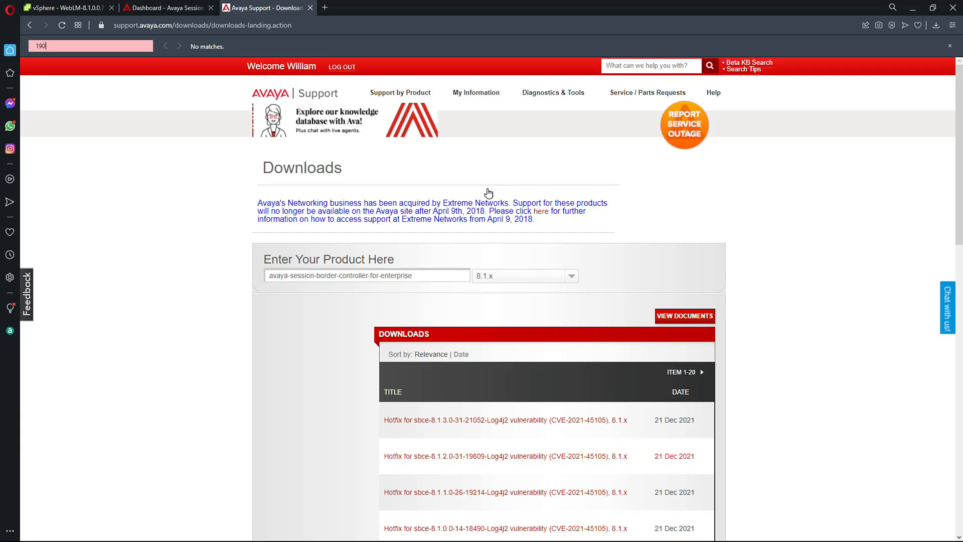
pyautogui.write('19809')
pyautogui.scroll(-7, 757, 389)
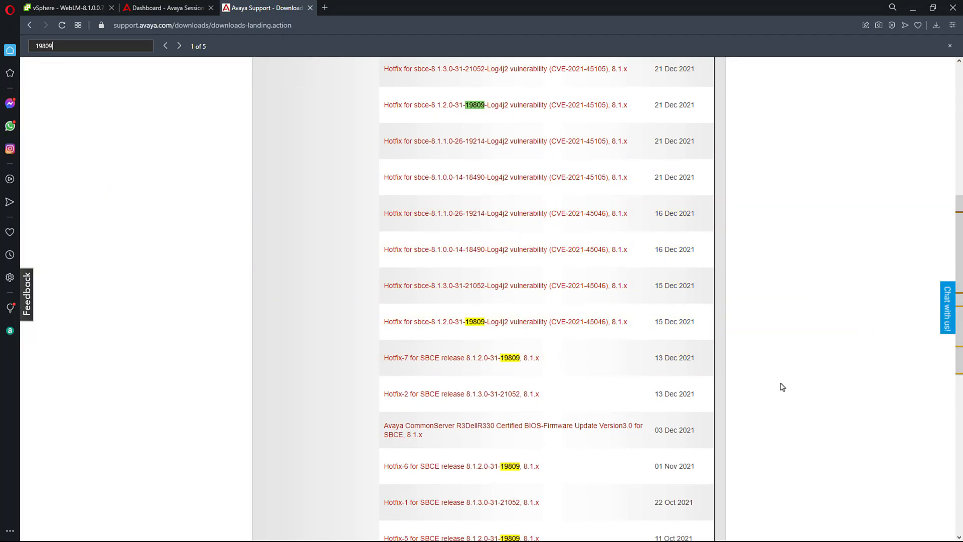
pyautogui.click(501, 359)
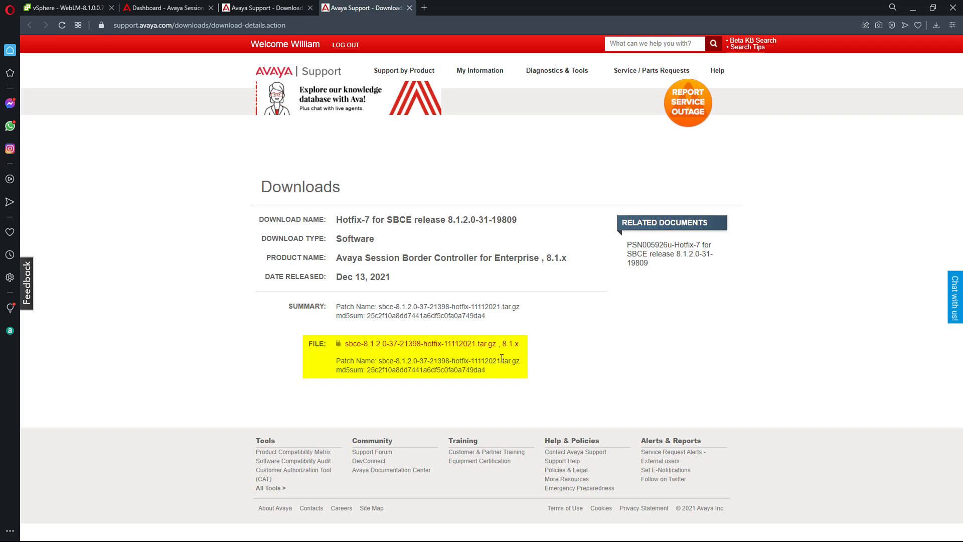
pyautogui.click(431, 345)
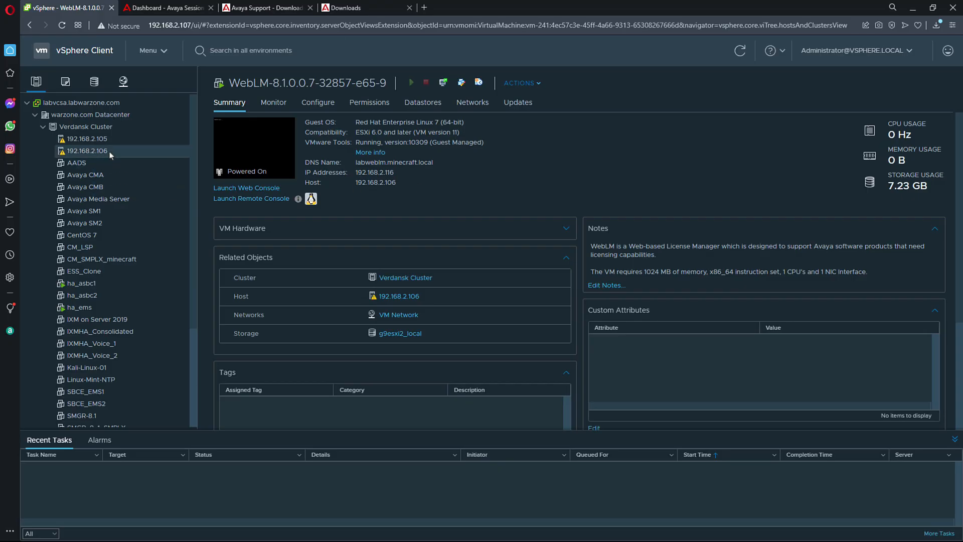
# - In vSphere Client, start an OVF template deployment on host 192.168.2.106 using the local file sbce-8.1.2.0-31-19809.ova
pyautogui.click(87, 151)
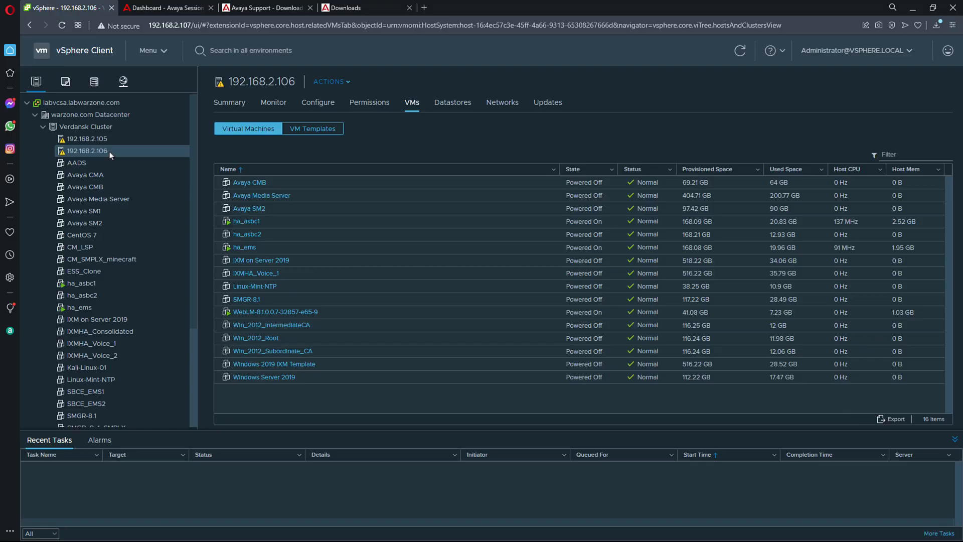
pyautogui.rightClick(111, 155)
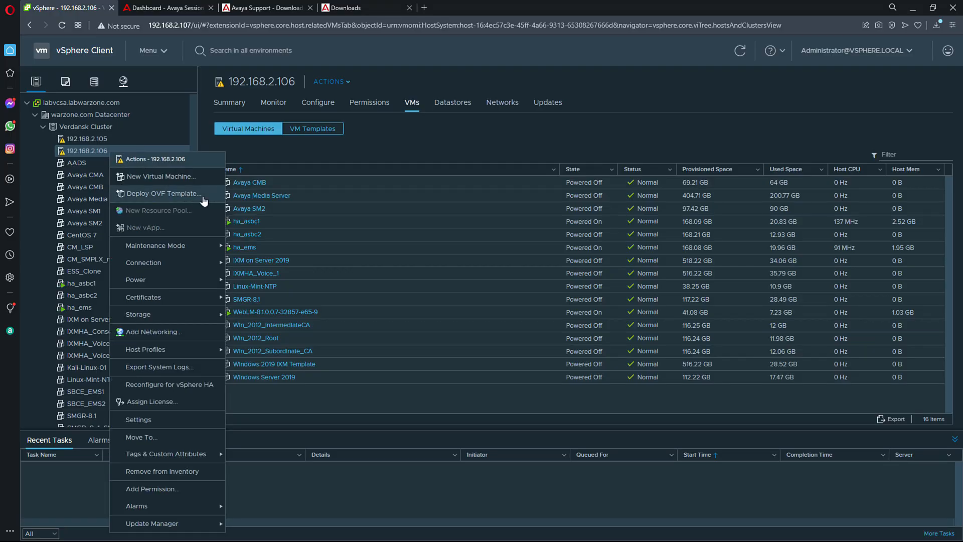
pyautogui.click(204, 200)
pyautogui.click(345, 254)
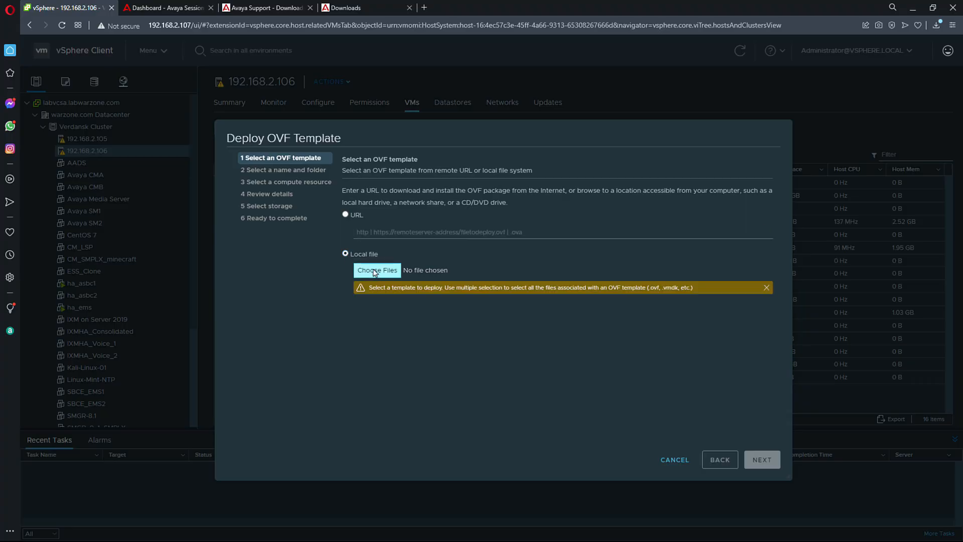
pyautogui.click(374, 271)
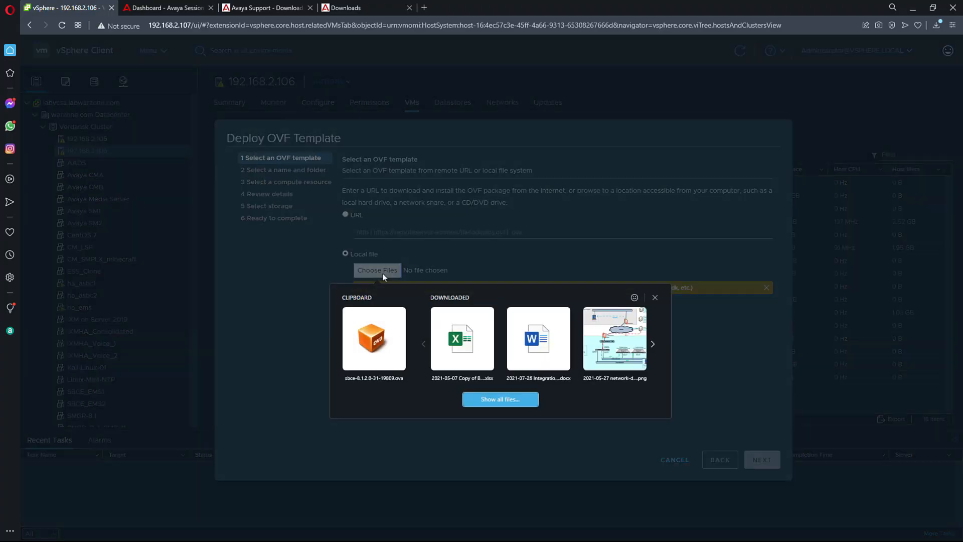
pyautogui.click(389, 350)
pyautogui.click(763, 461)
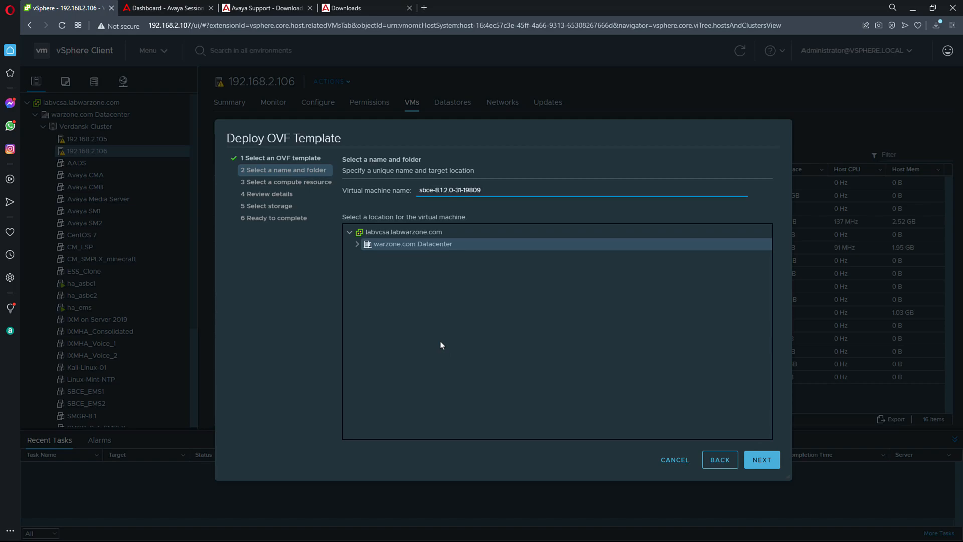
# - Name the virtual machine ha_asbc2r in warzone.com Datacenter and accept host 192.168.2.106 as compute resource
pyautogui.tripleClick(502, 187)
pyautogui.write('ha_asbc2r')
pyautogui.click(357, 247)
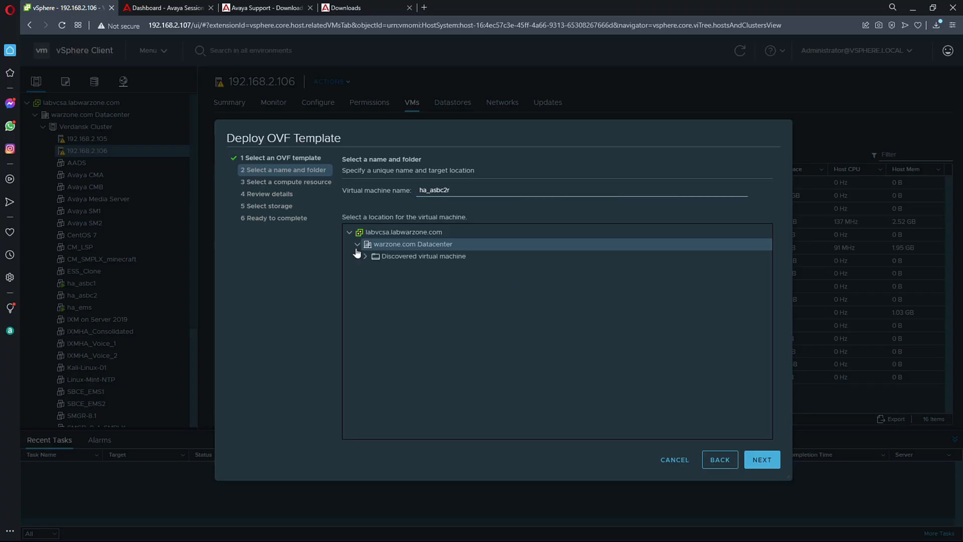
pyautogui.click(763, 462)
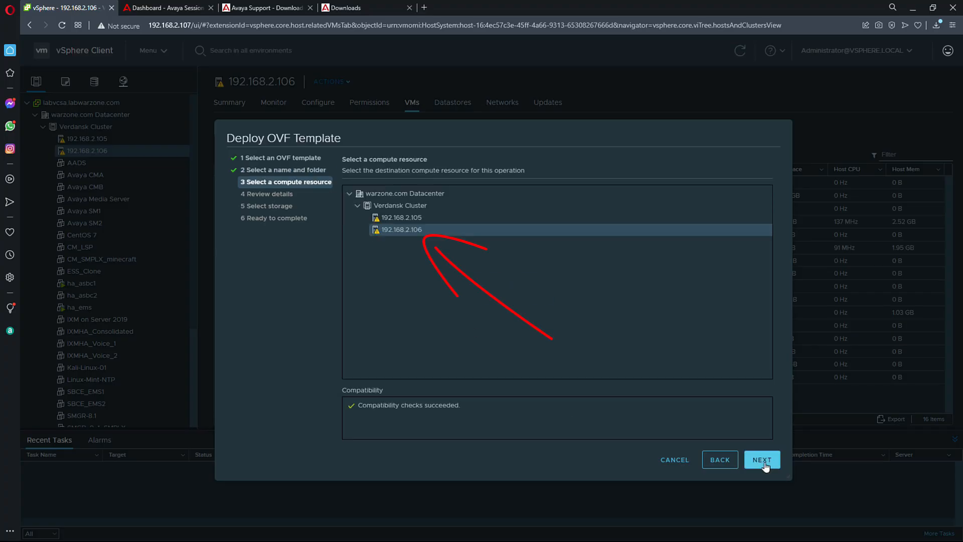
pyautogui.click(763, 463)
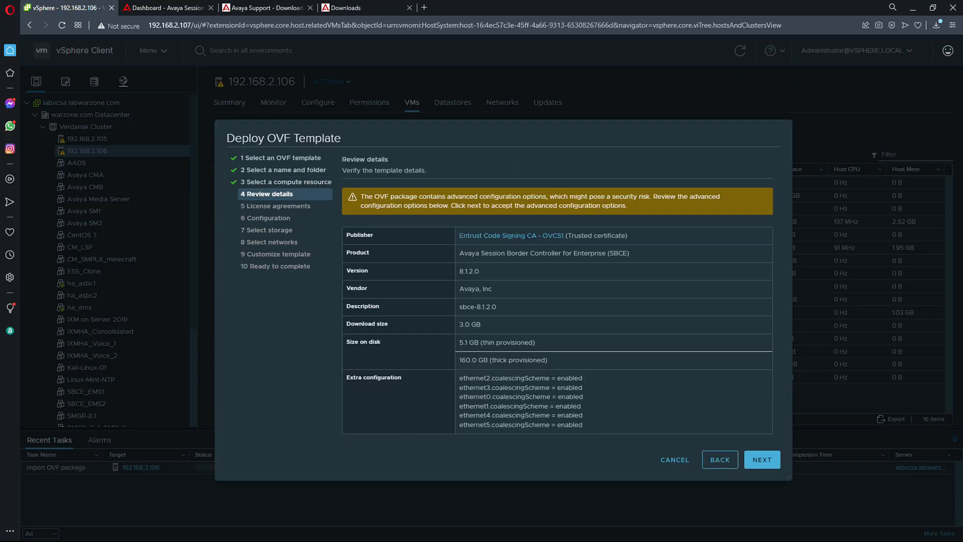
# - Accept all license agreements and choose the SBC deployment configuration
pyautogui.click(760, 467)
pyautogui.click(345, 380)
pyautogui.click(771, 461)
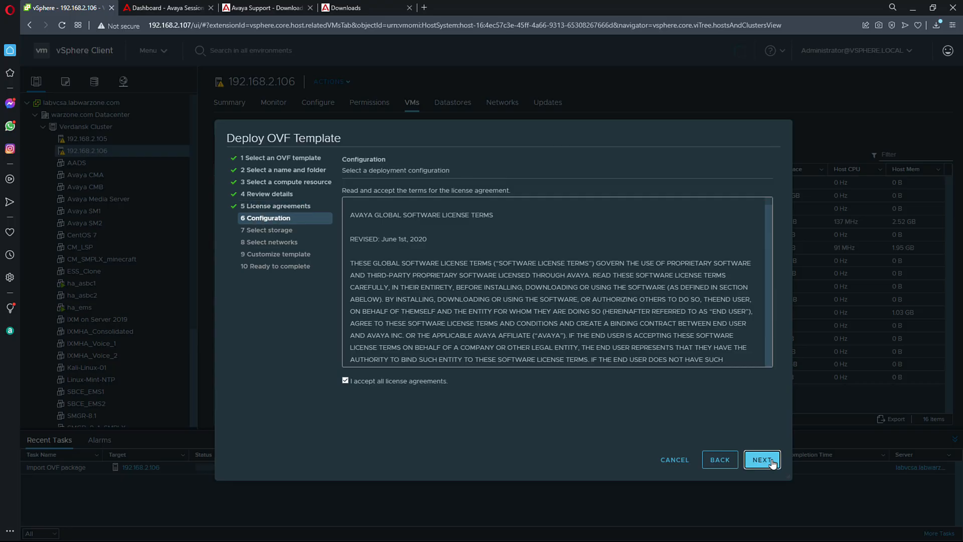
pyautogui.click(352, 213)
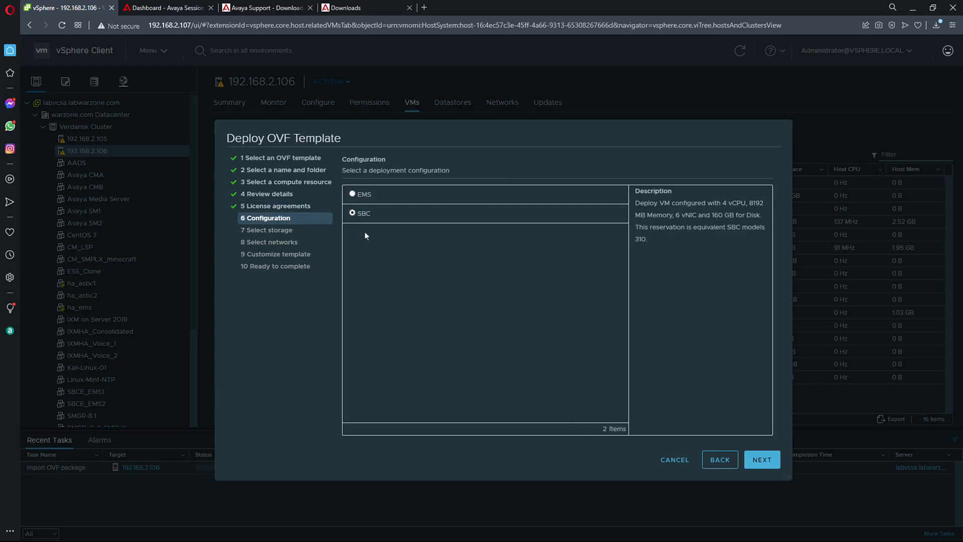
pyautogui.click(762, 464)
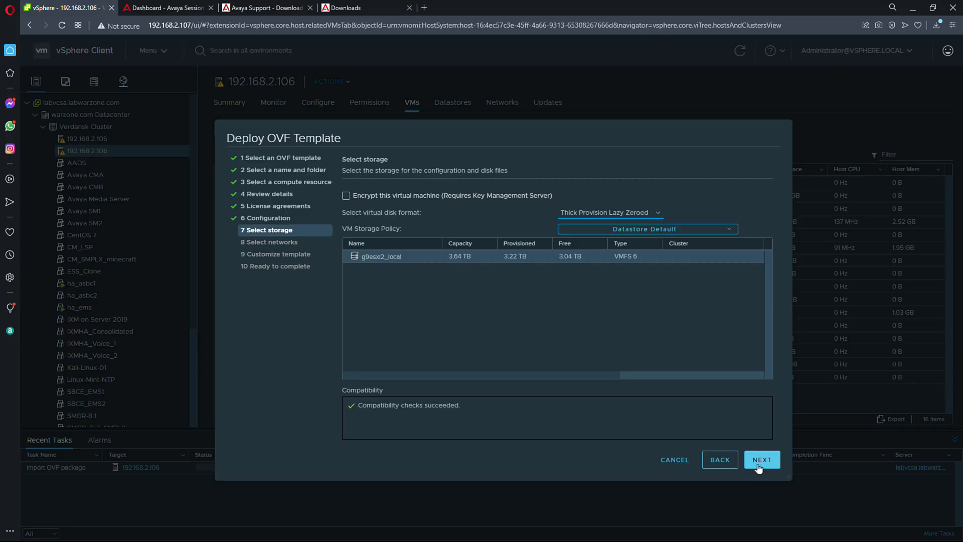
# - Set the virtual disk format to Thin Provision on the g9esxi2_local datastore
pyautogui.click(634, 216)
pyautogui.click(624, 243)
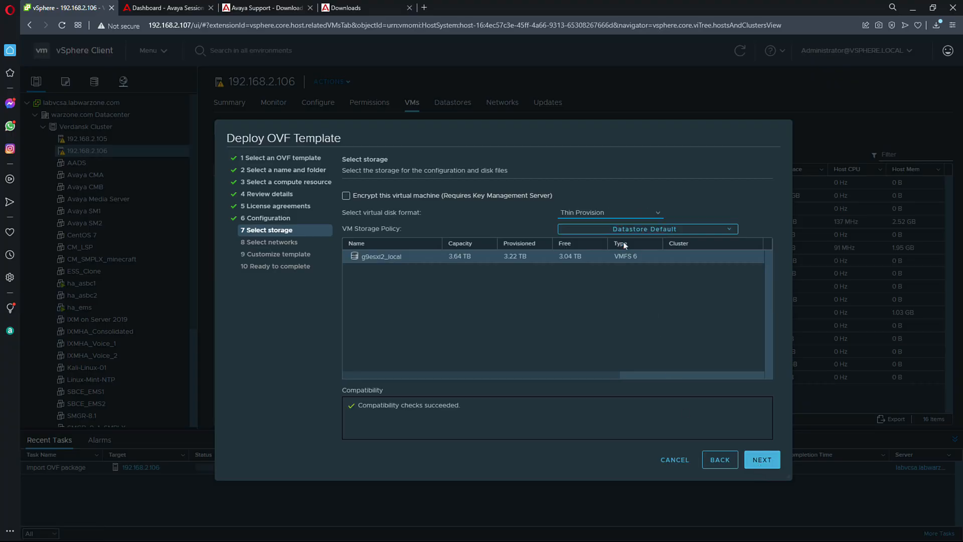
pyautogui.click(762, 460)
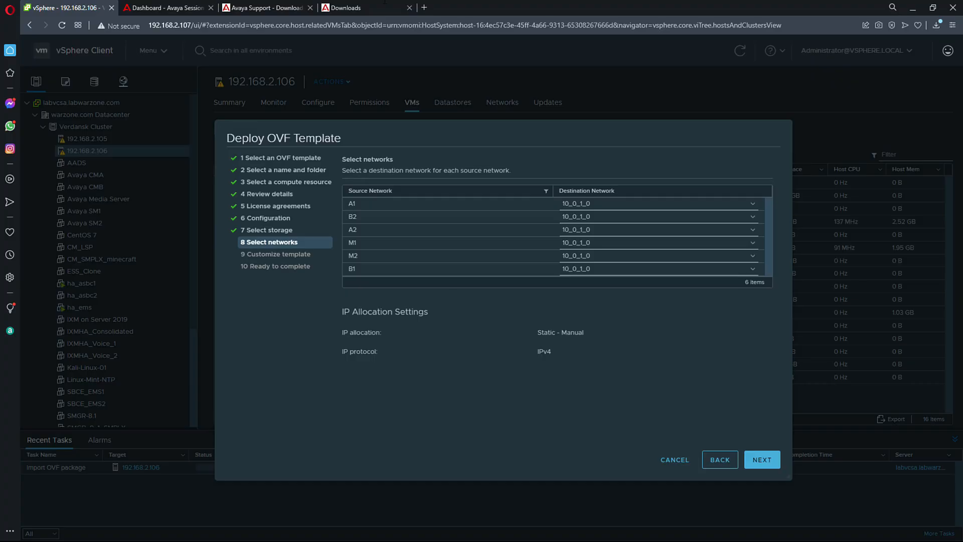
# - Map the source networks B2 and B1 to the destination network 192.168.1.0_PG
pyautogui.click(651, 226)
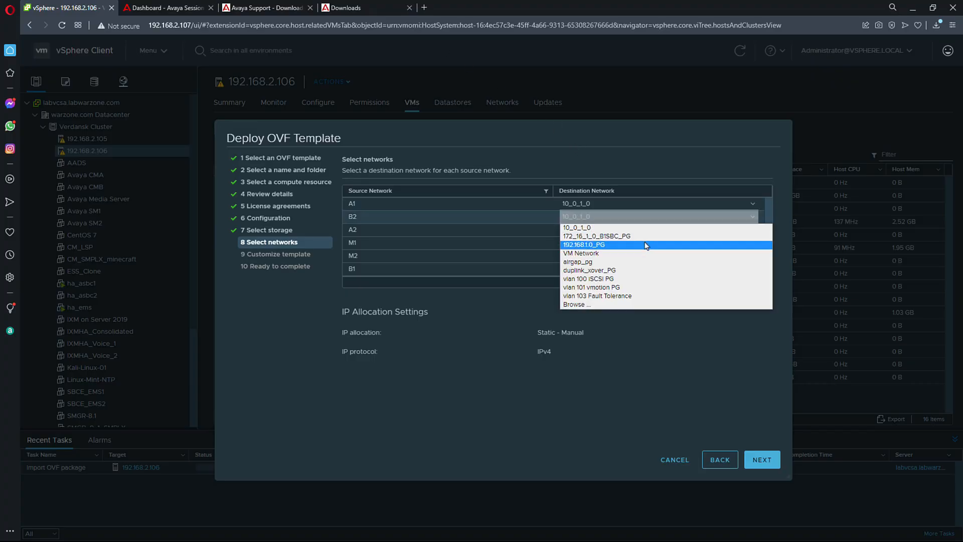
pyautogui.click(647, 245)
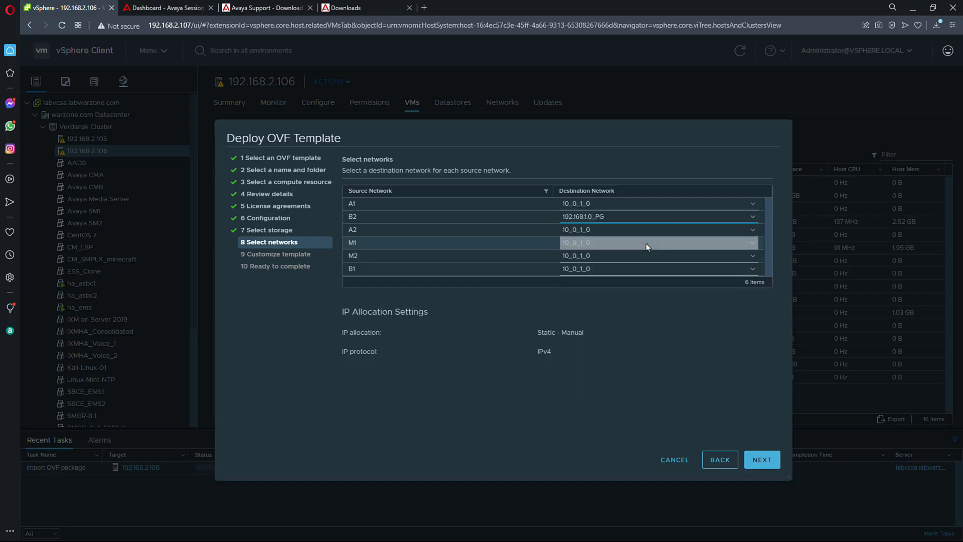
pyautogui.click(613, 270)
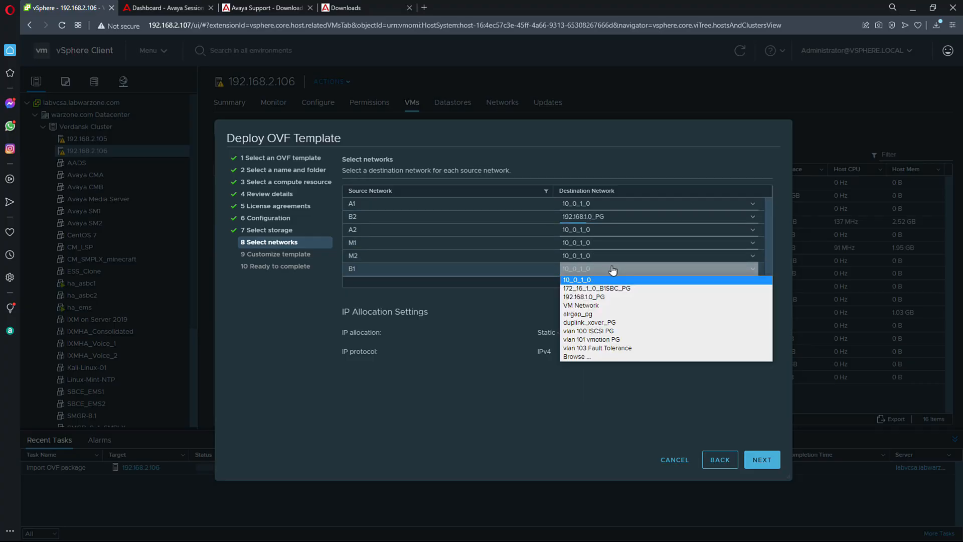
pyautogui.click(618, 297)
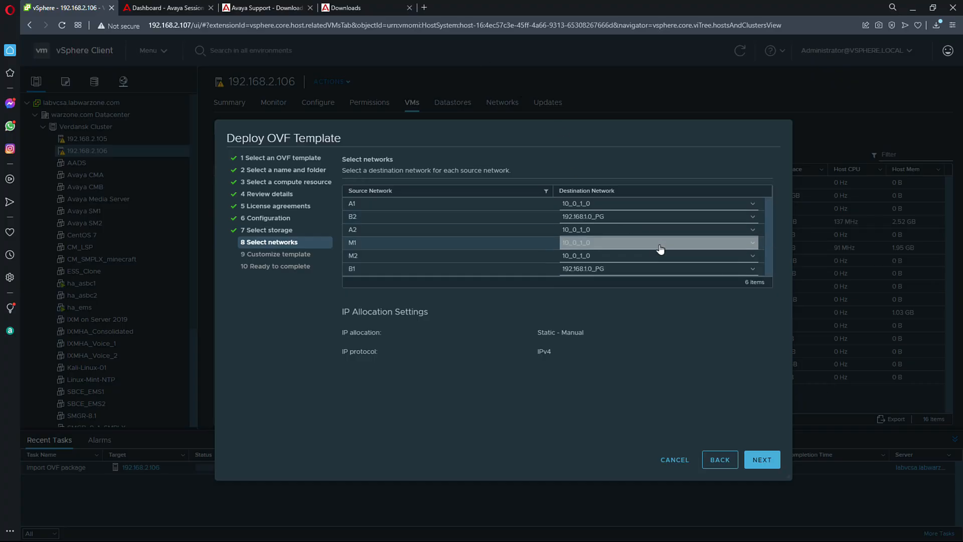
# - Map source network M1 to VM Network and M2 to duplink_xover_PG, and accept the network mappings
pyautogui.click(601, 245)
pyautogui.click(600, 279)
pyautogui.click(634, 257)
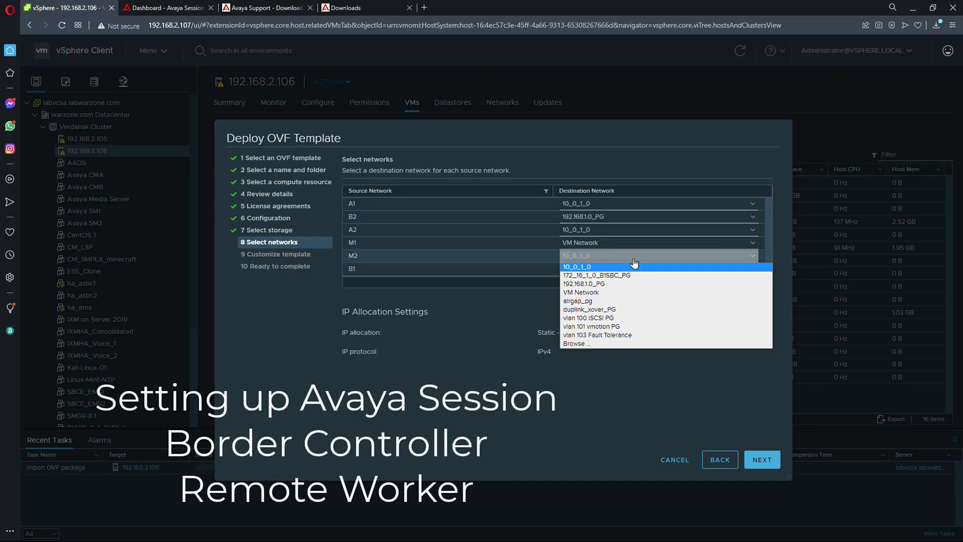
pyautogui.click(645, 310)
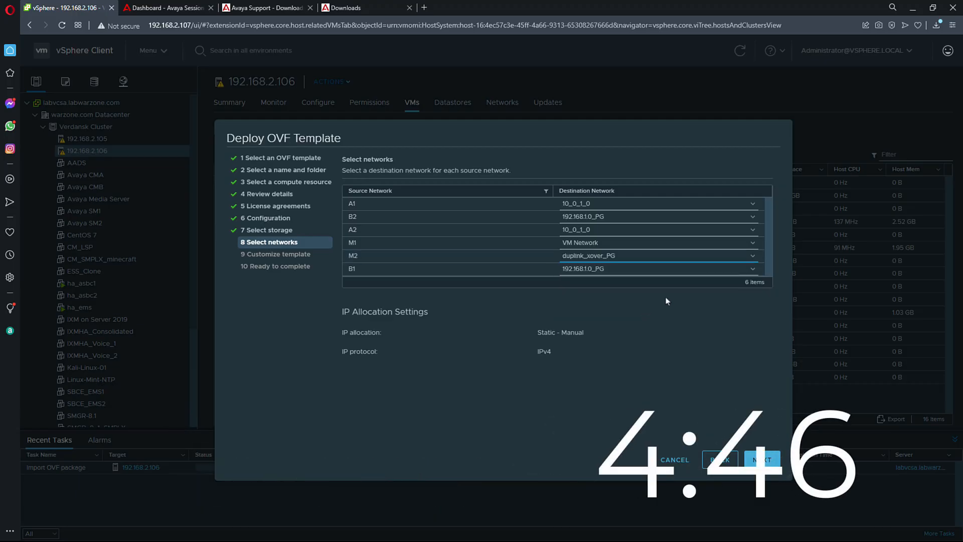
pyautogui.click(761, 460)
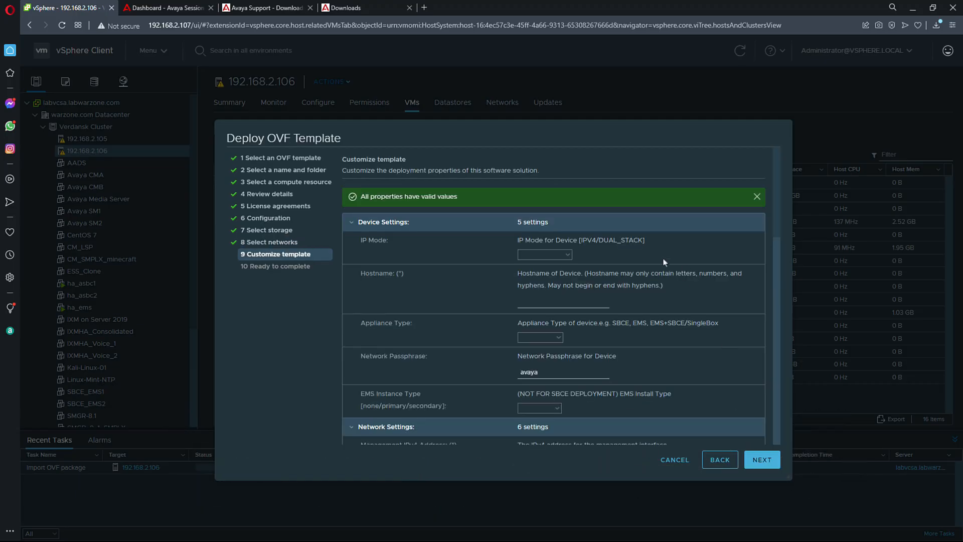
# - In the device settings, set the IP mode to IPV4, the hostname to SBCE and the appliance type to SBCE
pyautogui.click(567, 254)
pyautogui.click(552, 272)
pyautogui.click(562, 304)
pyautogui.write('SBCE')
pyautogui.click(558, 337)
pyautogui.click(547, 358)
# - In the network settings, set the management IPv4 address to 192.168.2.129, the netmask to 255.255.255.0 and the default gateway to 192.168.2.1
pyautogui.scroll(-2, 663, 377)
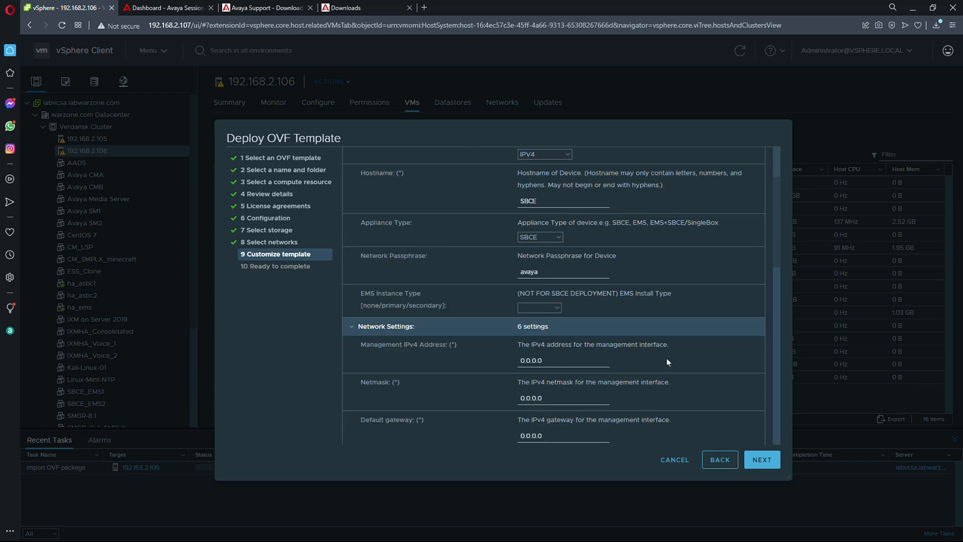
pyautogui.scroll(-2, 669, 358)
pyautogui.tripleClick(551, 259)
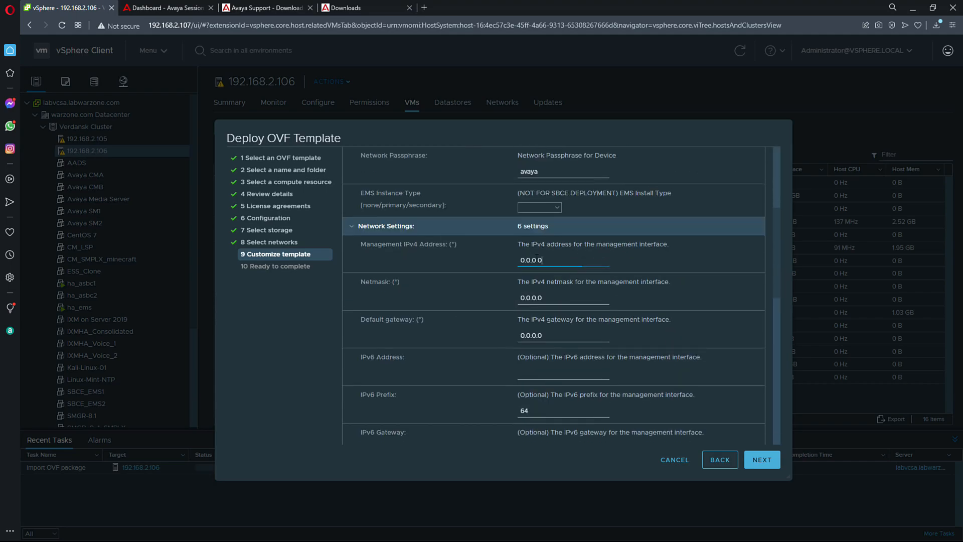
pyautogui.write('192.168.2.129')
pyautogui.press('Tab')
pyautogui.write('255.255.255.0')
pyautogui.press('Tab')
pyautogui.write('192.168.2.1')
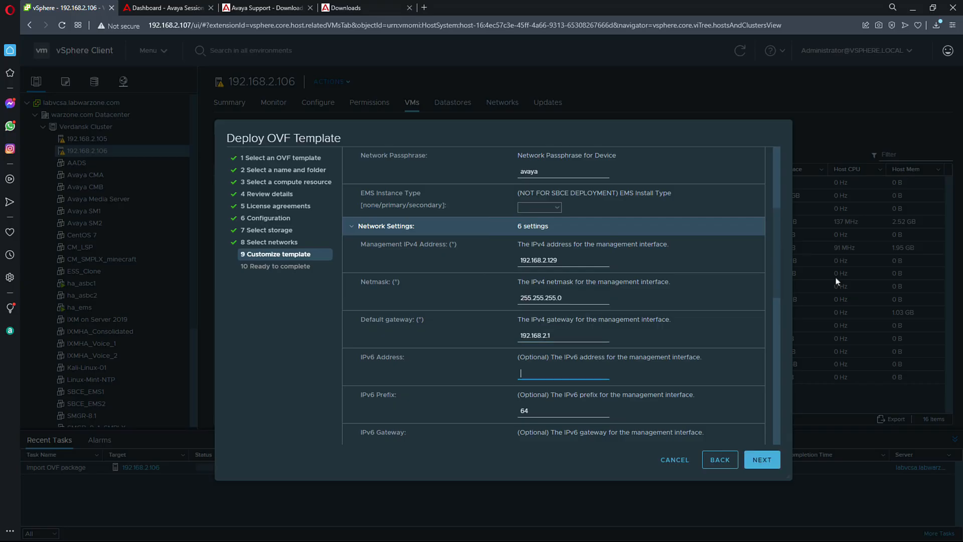
# - In the system time settings, set the time zone to America/New_York and the NTP Server Address IPv6 to 192.168.2.123
pyautogui.scroll(-4, 602, 326)
pyautogui.click(577, 301)
pyautogui.scroll(-3, 605, 395)
pyautogui.click(595, 402)
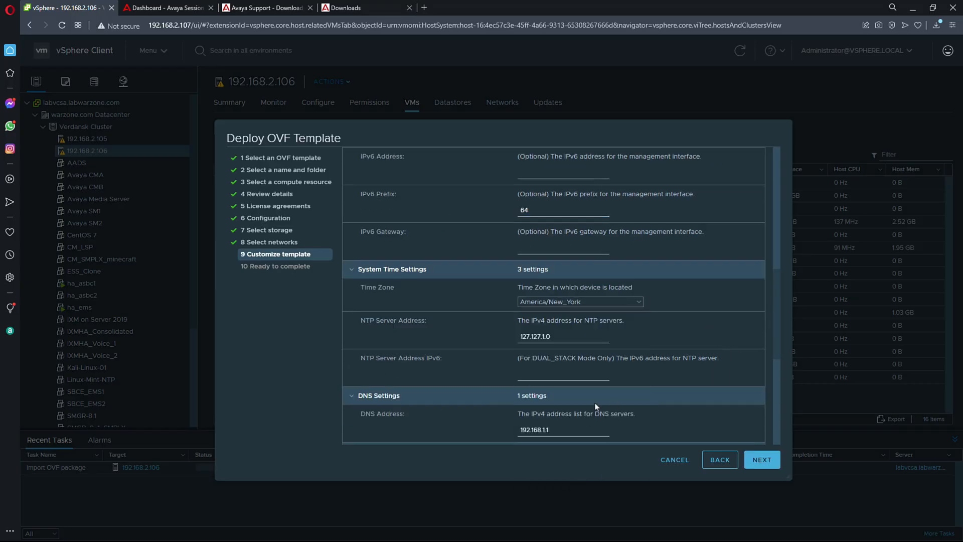
pyautogui.press('Tab')
pyautogui.press('Tab')
pyautogui.write('192.168.2.123')
pyautogui.press('Tab')
# - Set the DNS address to 10.0.1.4 and the EMS IP address to 192.168.2.126
pyautogui.scroll(-2, 480, 315)
pyautogui.write('10.0.1.4')
pyautogui.press('Tab')
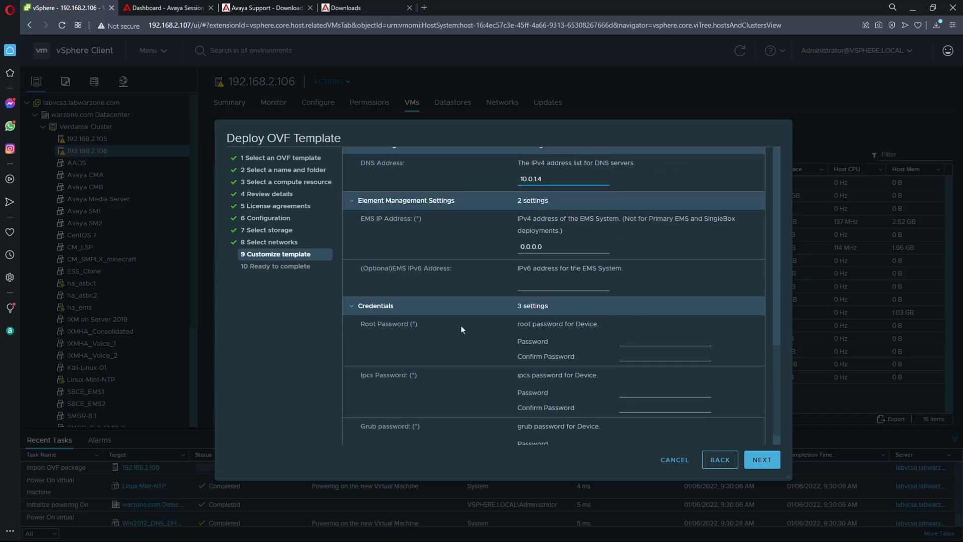
pyautogui.write('192.168.2.126')
pyautogui.press('Tab')
# - Enter and confirm the root, ipcs and grub passwords, and finish the OVF template deployment
pyautogui.hotkey('ctrl', 'v')
pyautogui.press('Tab')
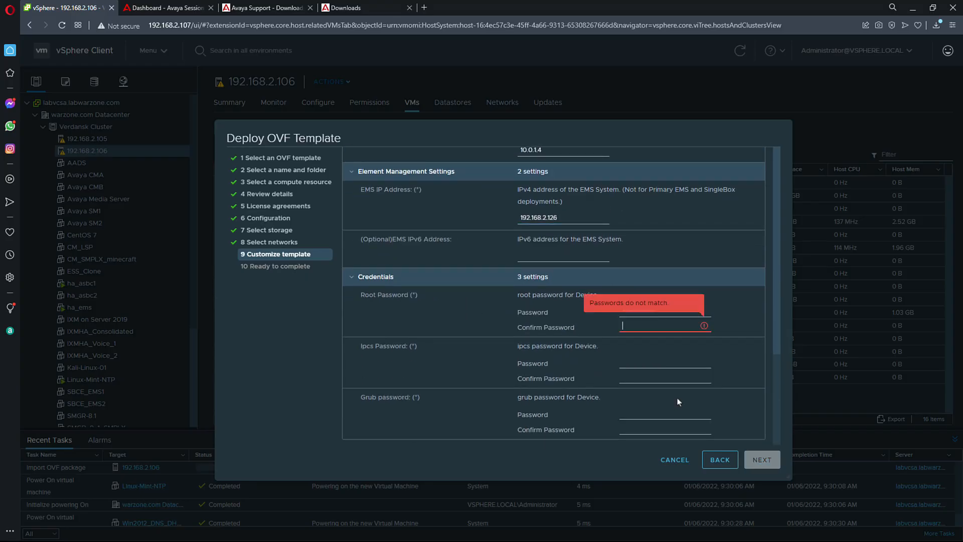
pyautogui.hotkey('ctrl', 'v')
pyautogui.press('Tab')
pyautogui.hotkey('ctrl', 'v')
pyautogui.press('Tab')
pyautogui.hotkey('ctrl', 'v')
pyautogui.press('Tab')
pyautogui.hotkey('ctrl', 'v')
pyautogui.press('Tab')
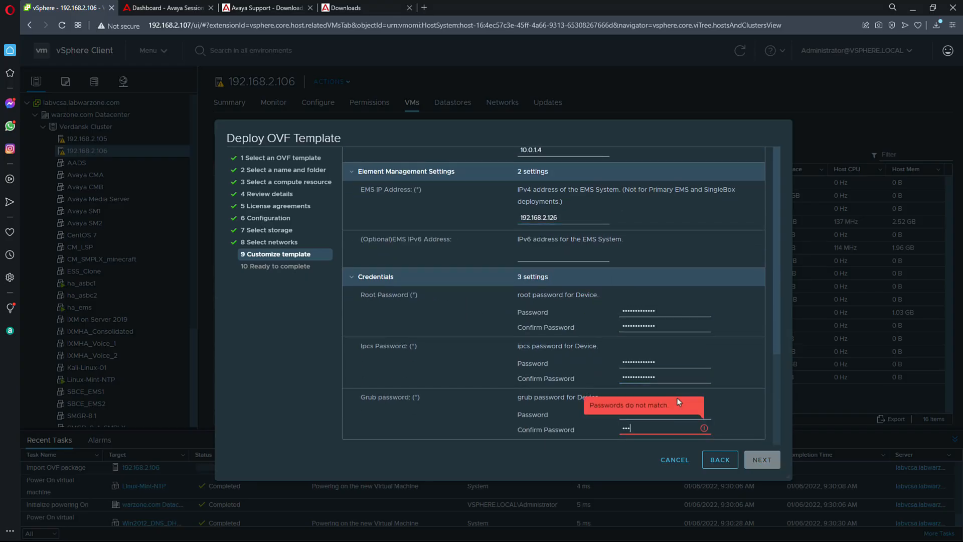
pyautogui.hotkey('ctrl', 'v')
pyautogui.click(765, 464)
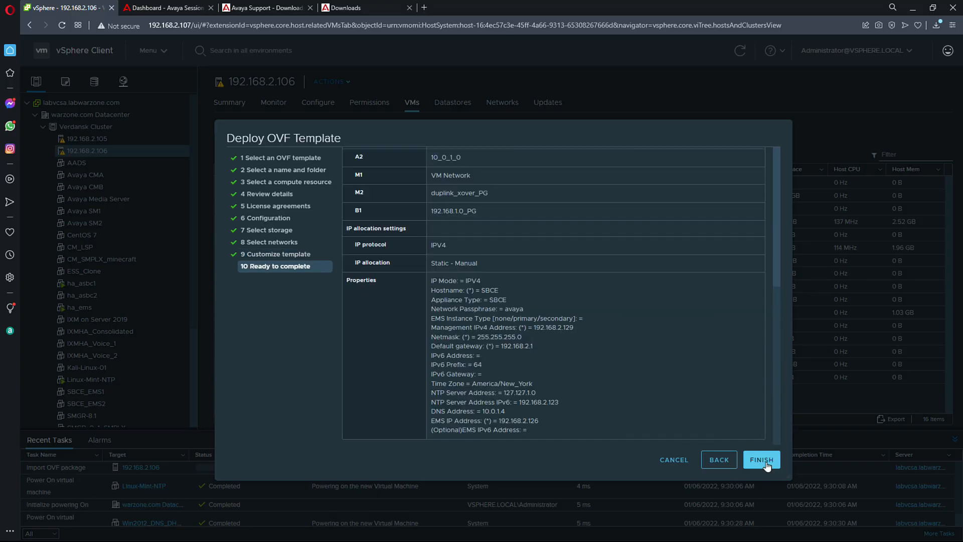
pyautogui.click(765, 461)
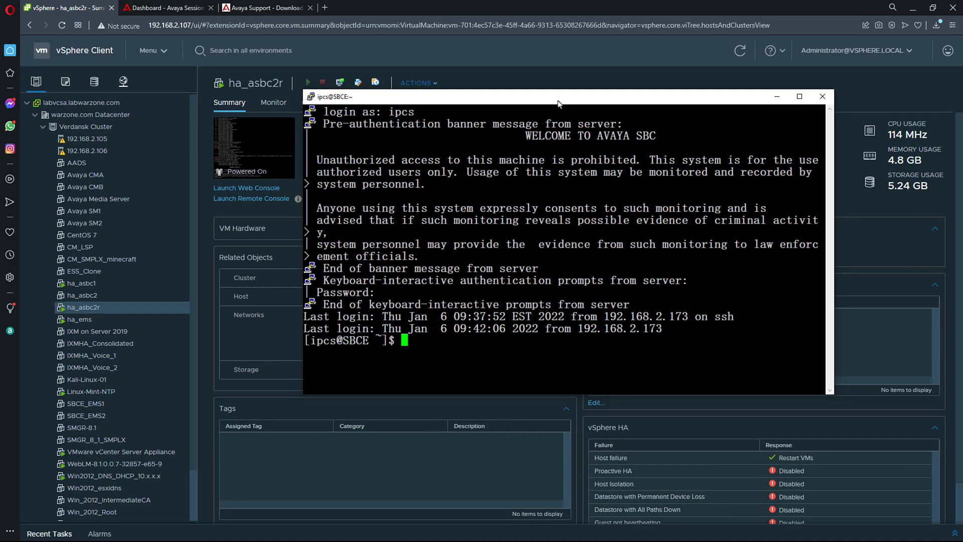
# - Run ipcs-version in the SBCE's SSH session, and upload sbce-8.1.2.0-37-21398-hotfix-11112021.tar.gz to /home/ipcs/ in WinSCP
pyautogui.write('ipcs-version')
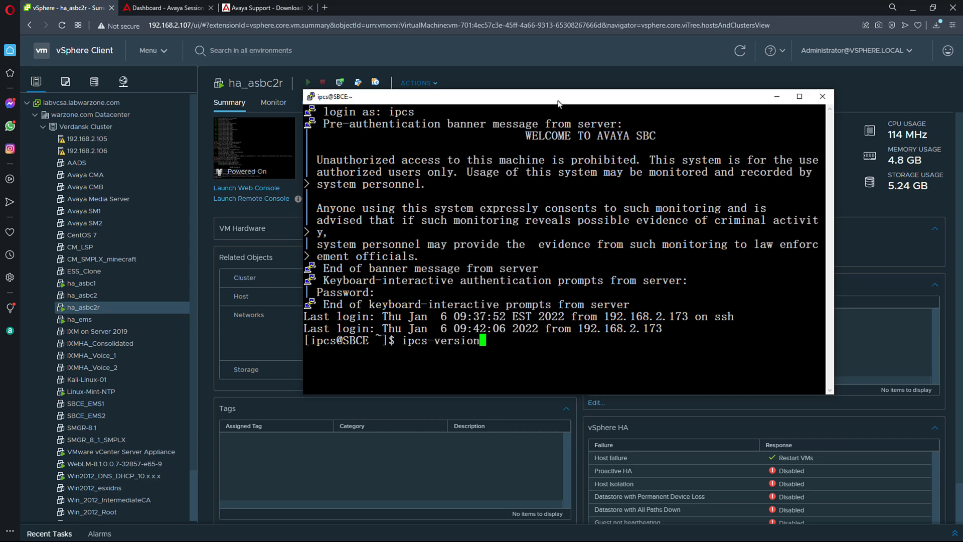
pyautogui.press('Return')
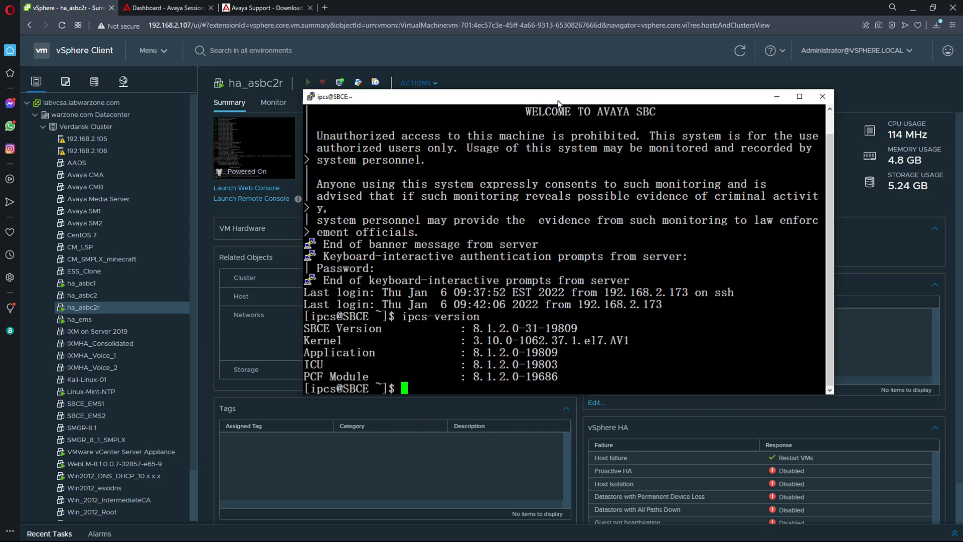
pyautogui.hotkey('alt', 'Tab')
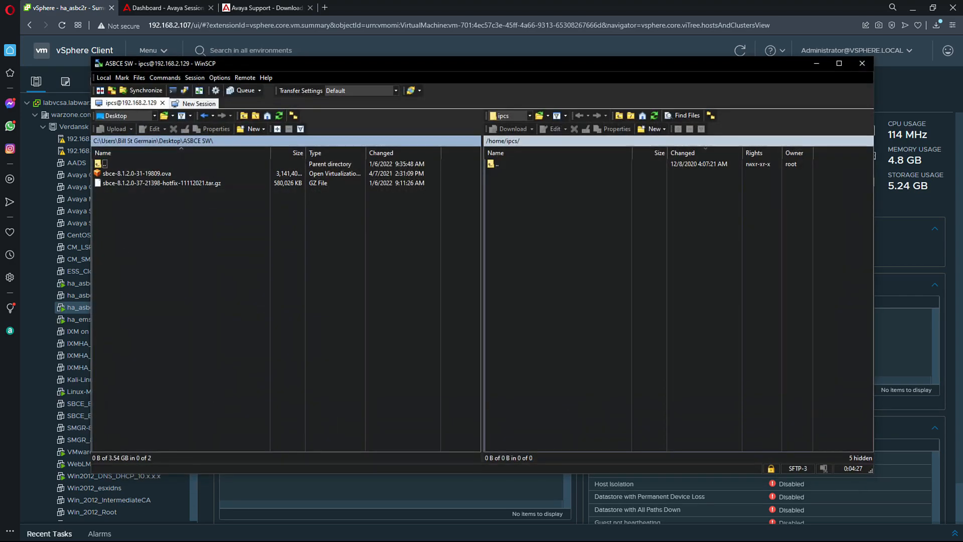
pyautogui.moveTo(156, 184); pyautogui.dragTo(521, 227)
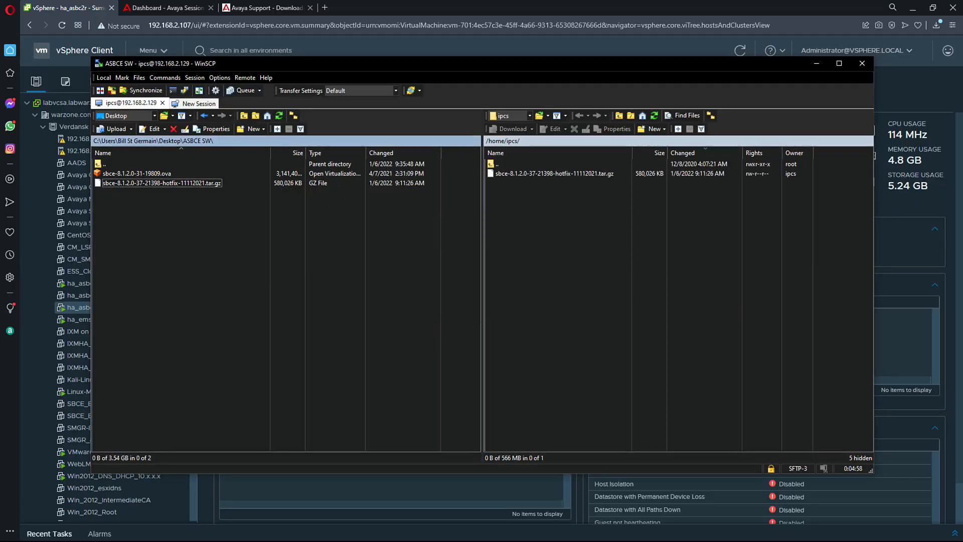
# - Switch to the SBCE's SSH session and become root with su -, entering the root password
pyautogui.hotkey('alt', 'Tab')
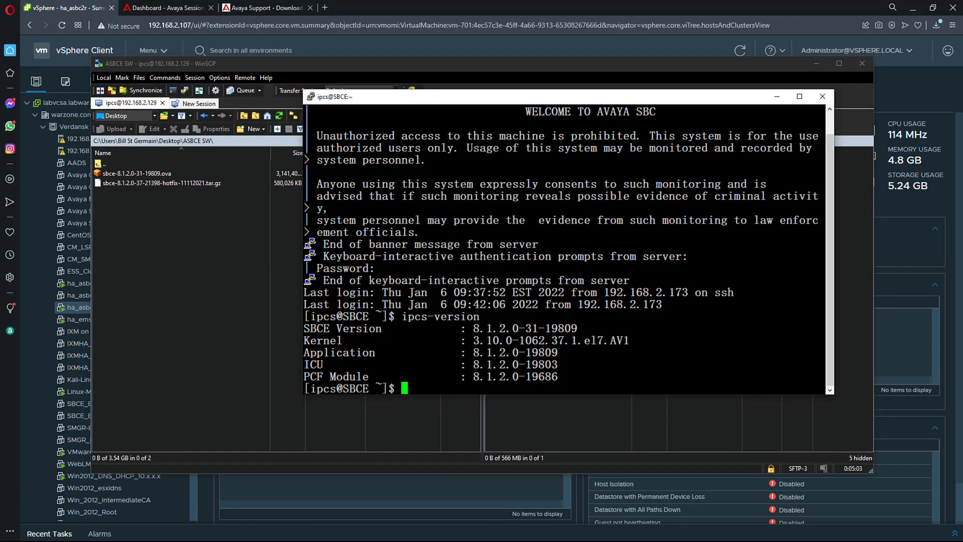
pyautogui.write('su -')
pyautogui.press('Return')
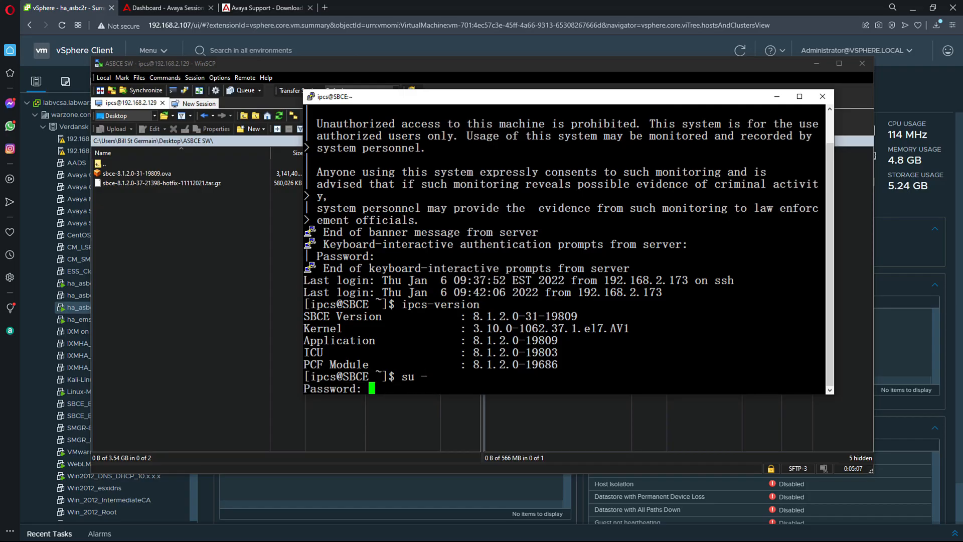
pyautogui.press('Return')
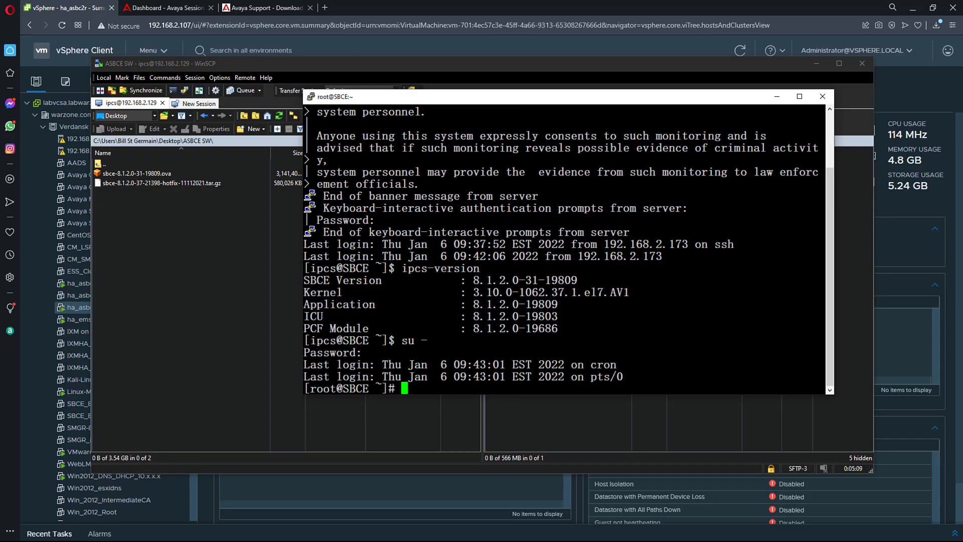
# - Change to the /home/ipcs/ directory and list its files with ll
pyautogui.write('cd /home/ipcs/')
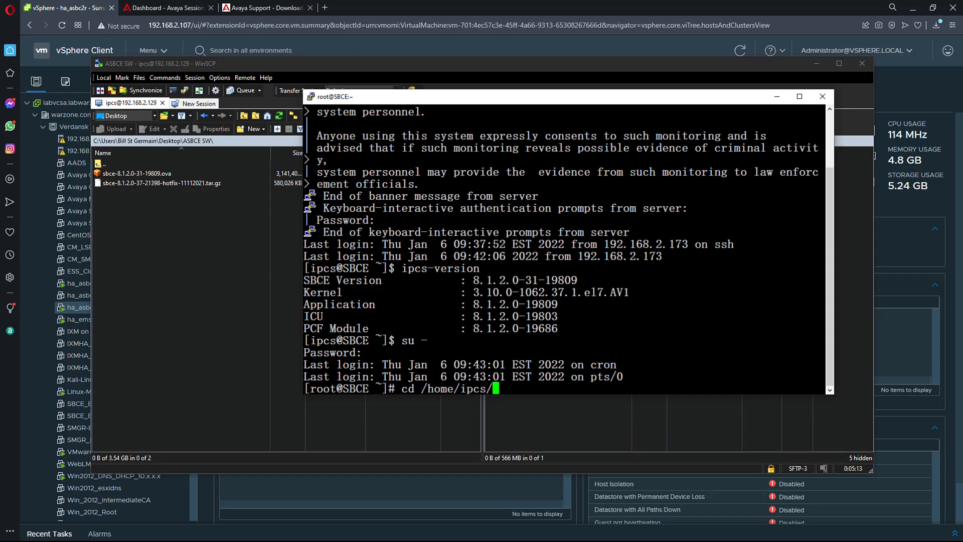
pyautogui.press('Return')
pyautogui.write('ll')
pyautogui.press('Return')
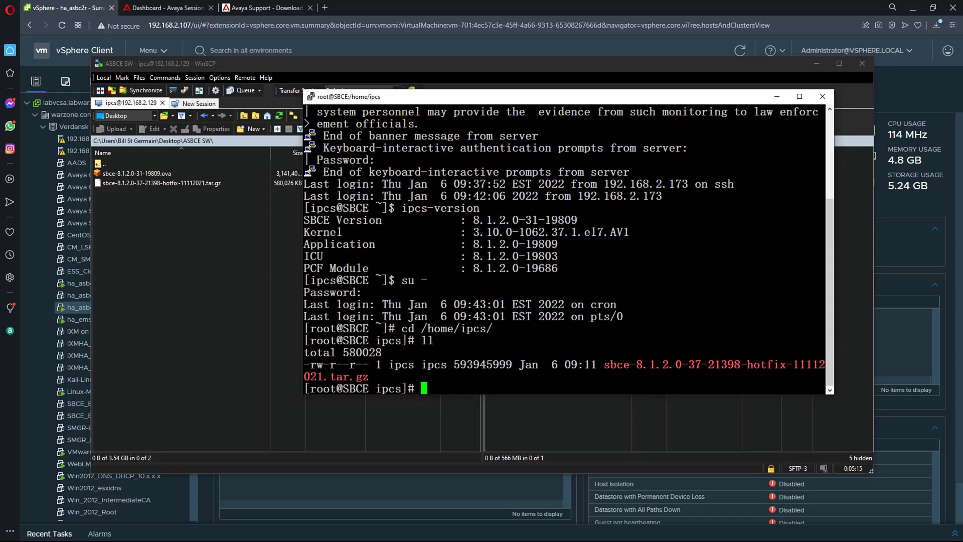
# - Maximize the terminal window and run md5sum on sbce-8.1.2.0-37-21398-hotfix-11112021.tar.gz
pyautogui.click(800, 97)
pyautogui.write('m')
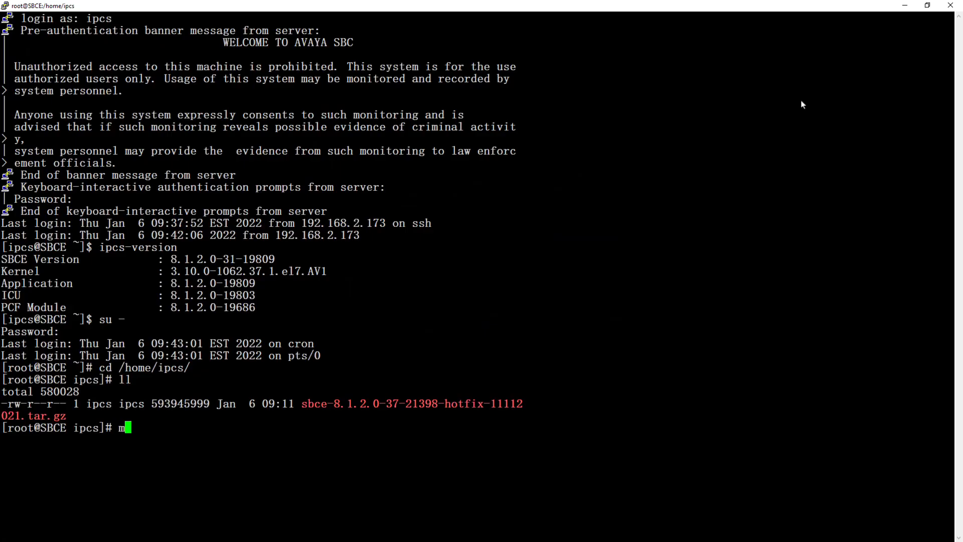
pyautogui.write('d5sum sb')
pyautogui.press('Tab')
pyautogui.press('Return')
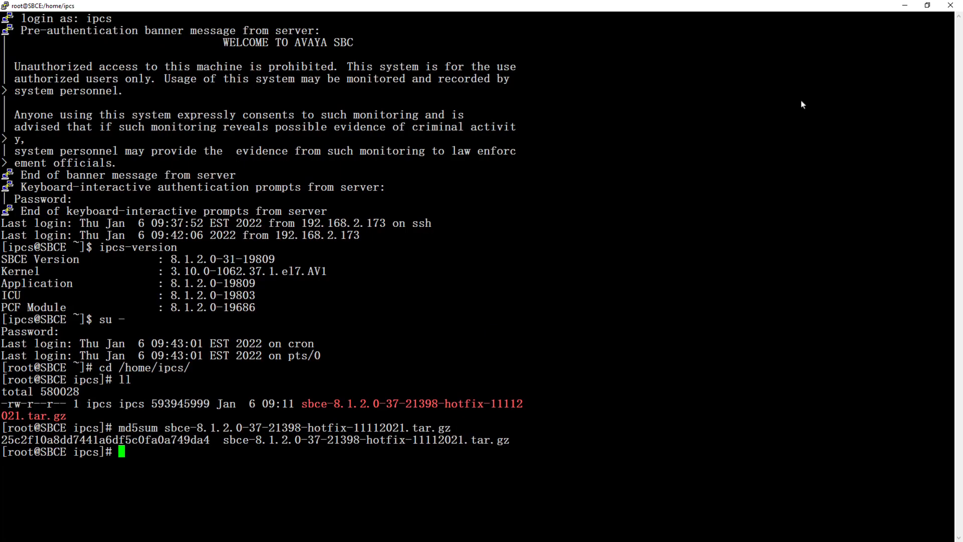
# - Extract the sbce-8.1.2.0-37-21398-hotfix-11112021.tar.gz archive with tar -zxvf and list the directory
pyautogui.write('tar -zxvf sbce')
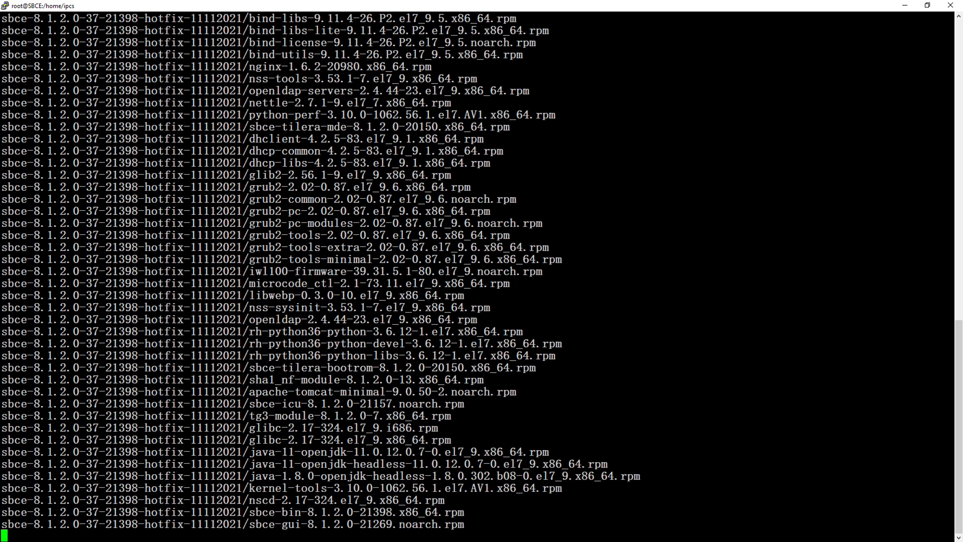
pyautogui.write('ll')
pyautogui.press('Return')
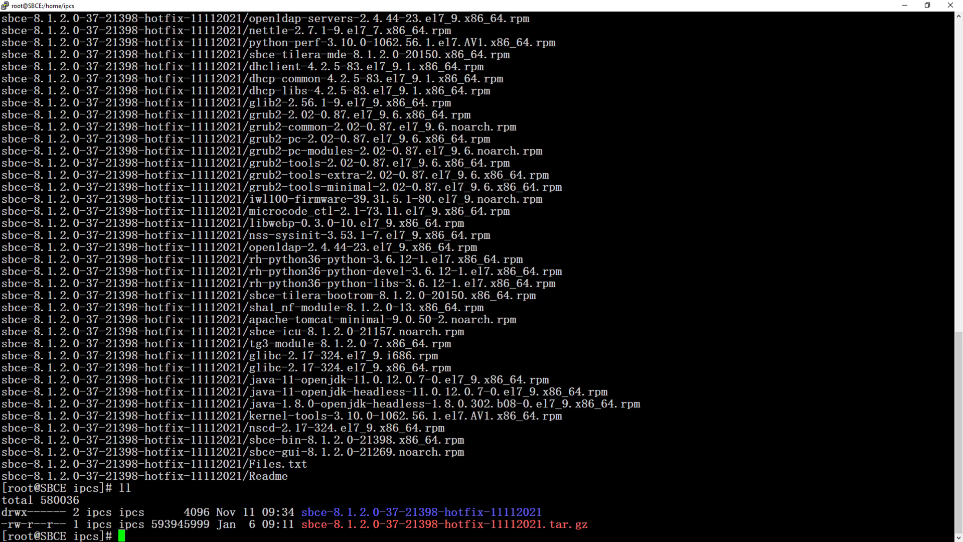
# - Change into the sbce-8.1.2.0-37-21398-hotfix-11112021 directory and stop the IPCS processes with /etc/init.d/ipcs-init stop
pyautogui.write('cd sbce-')
pyautogui.press('Tab')
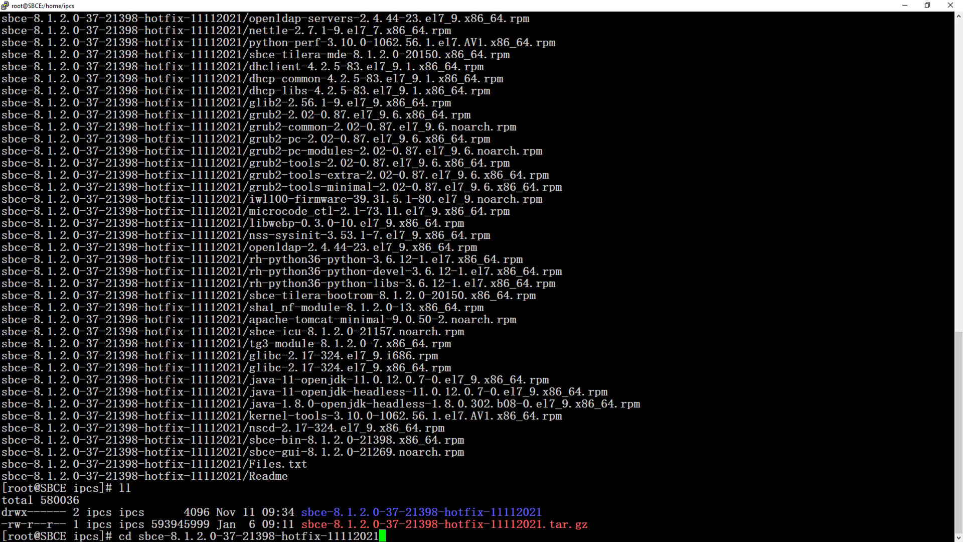
pyautogui.press('Return')
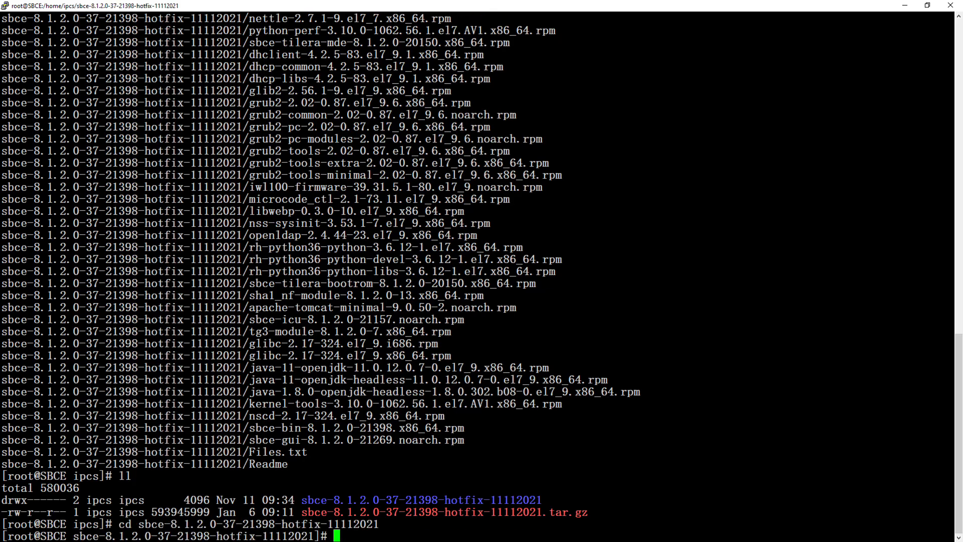
pyautogui.write('clear')
pyautogui.press('Return')
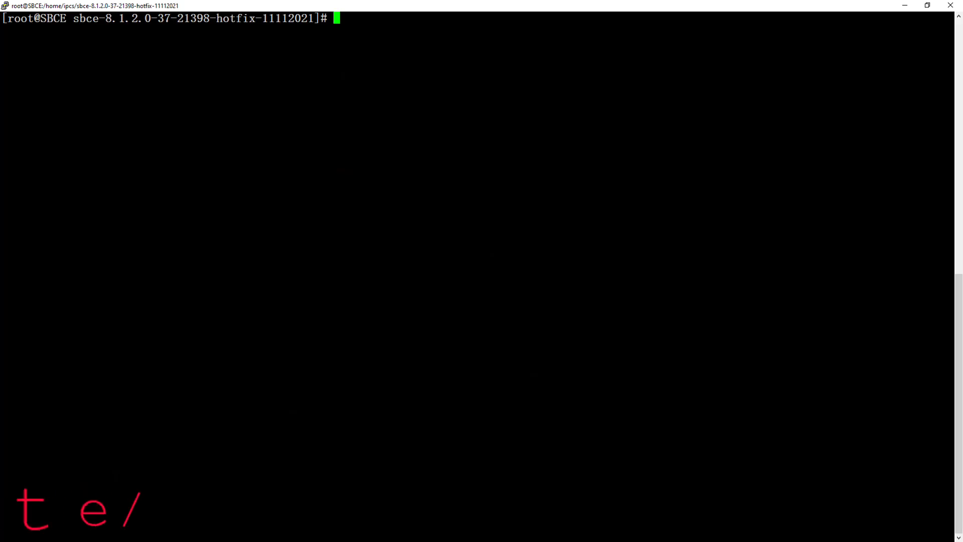
pyautogui.write('/etc/init.d/ipcs-init stop')
pyautogui.press('Return')
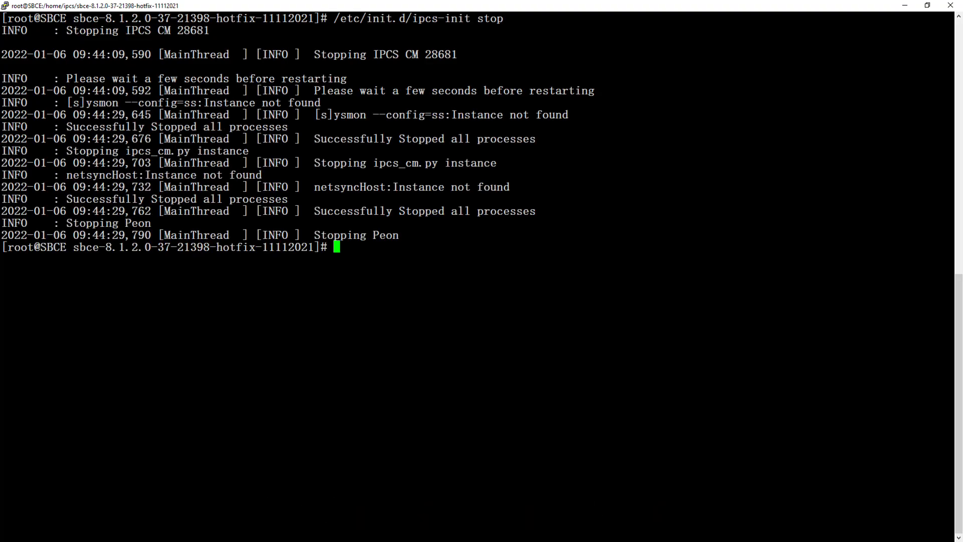
# - Install the hotfix by running sh install_hotfix.sh, and restart the system with /sbin/reboot
pyautogui.write('sh instal')
pyautogui.press('Tab')
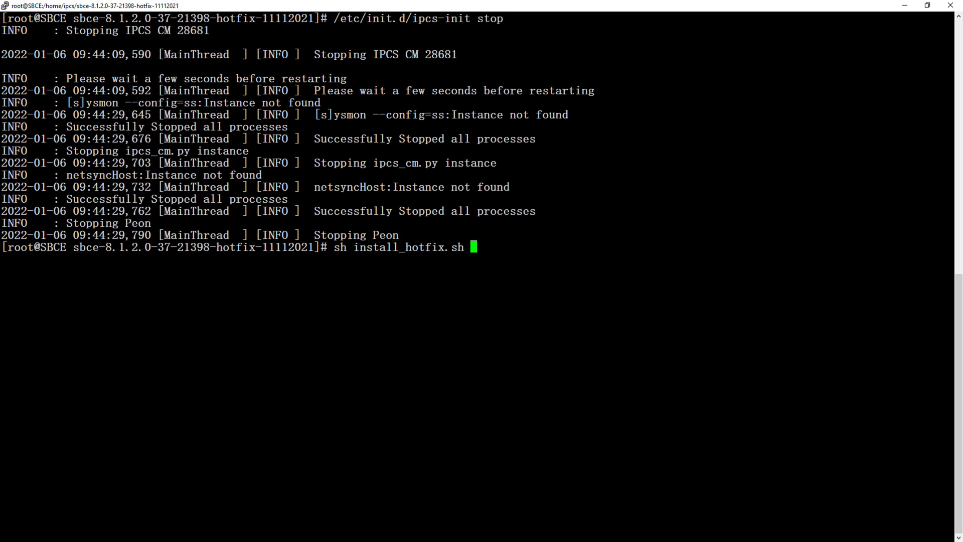
pyautogui.press('Return')
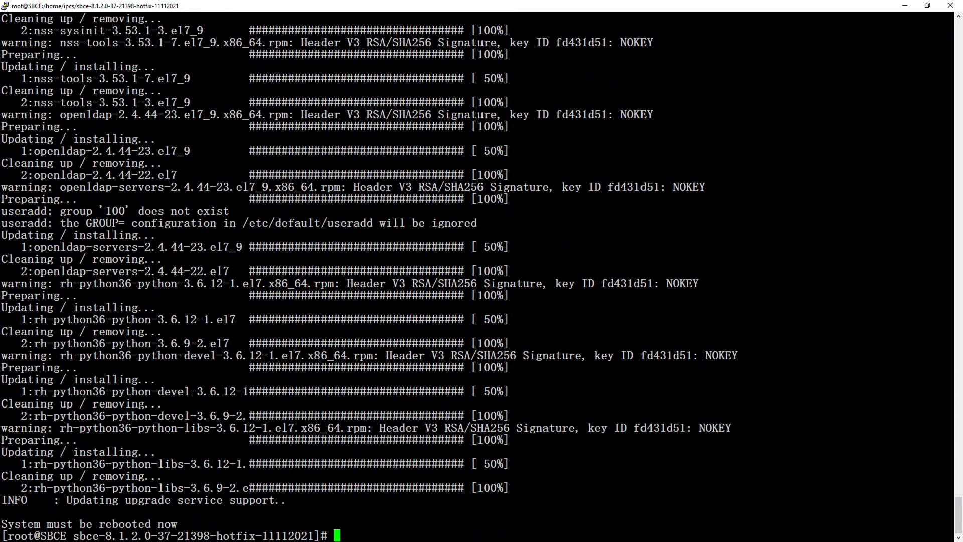
pyautogui.write('/sbin/reboot')
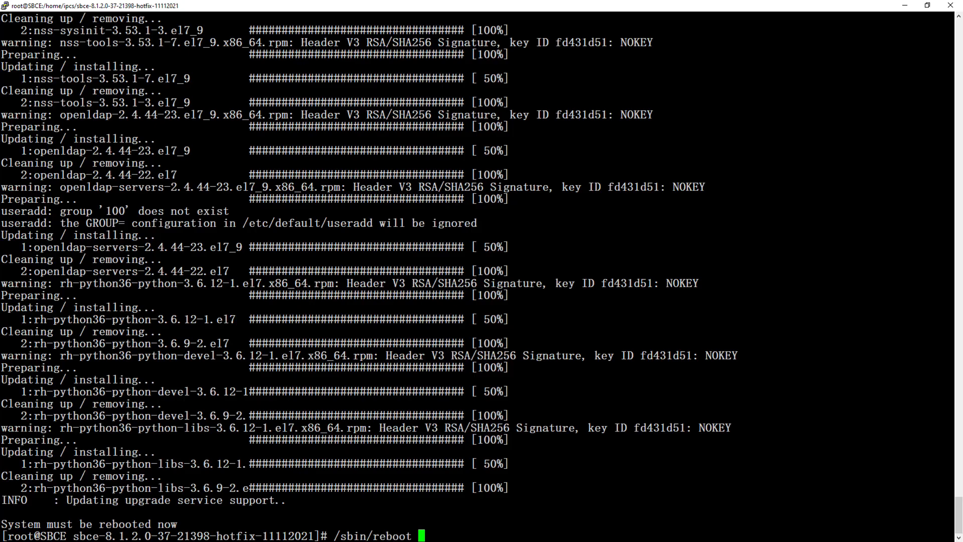
pyautogui.press('Return')
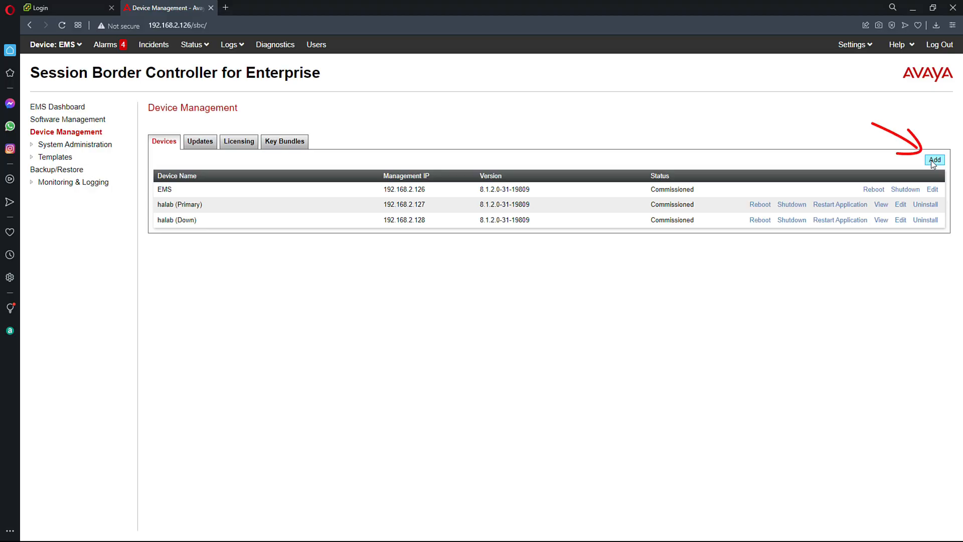
# - In the EMS Device Management page in the browser, add a device with host name SBCE and management IP 192.168.2.129
pyautogui.click(933, 161)
pyautogui.write('S')
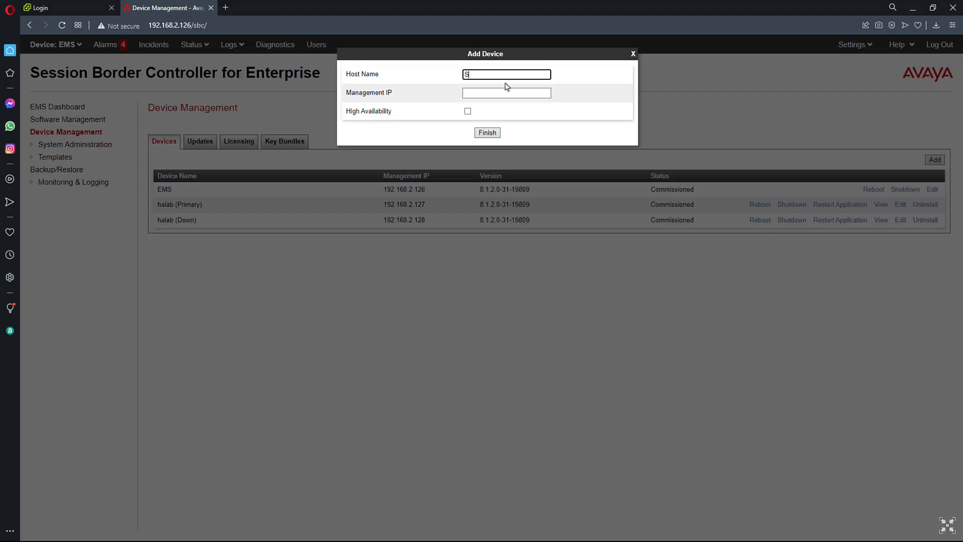
pyautogui.write('BCE')
pyautogui.press('Tab')
pyautogui.write('192.168')
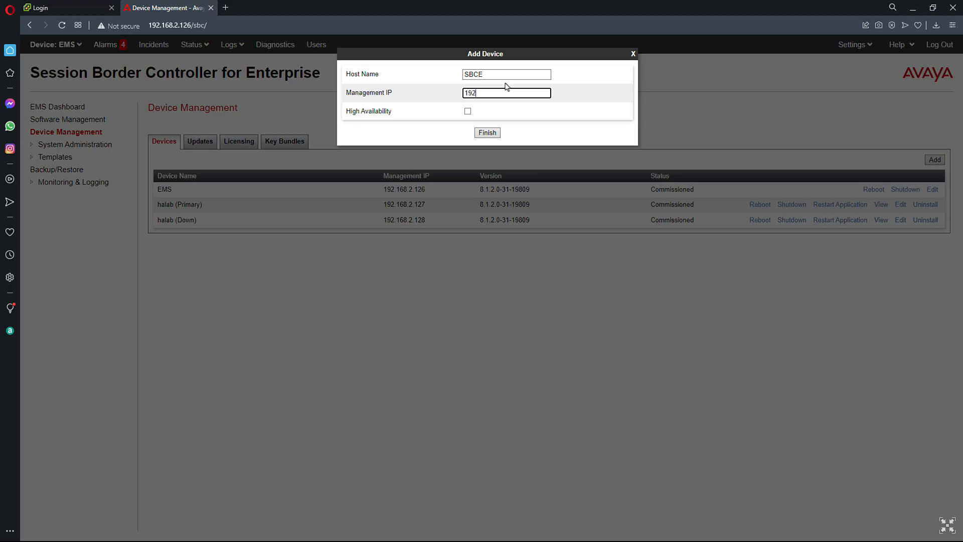
pyautogui.write('.2.129')
pyautogui.click(487, 133)
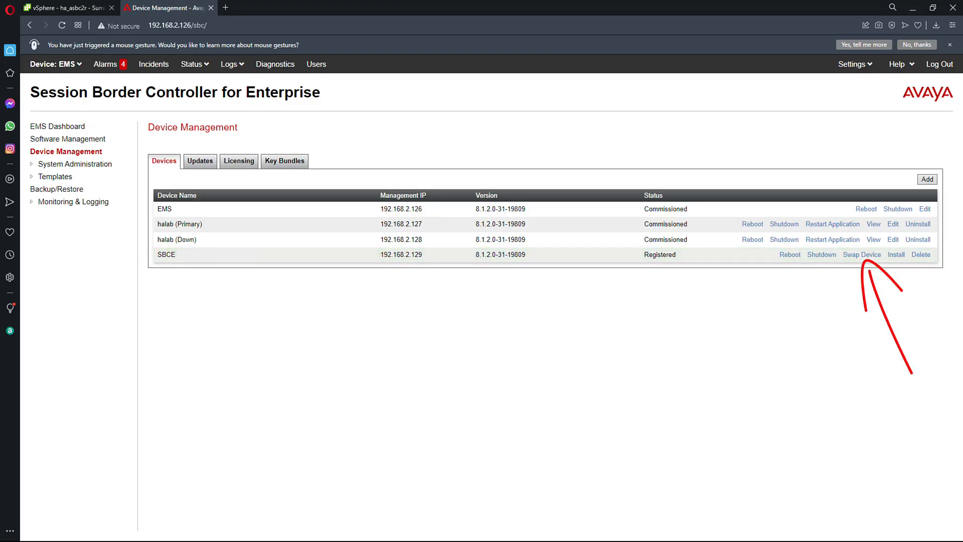
# - Swap the registered SBCE device in for the down halab device (192.168.2.128)
pyautogui.click(867, 236)
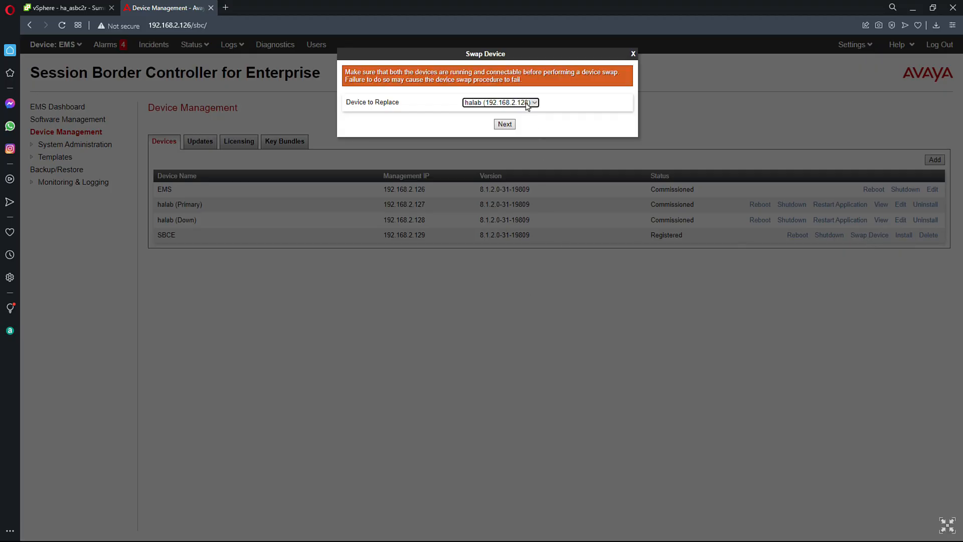
pyautogui.click(505, 124)
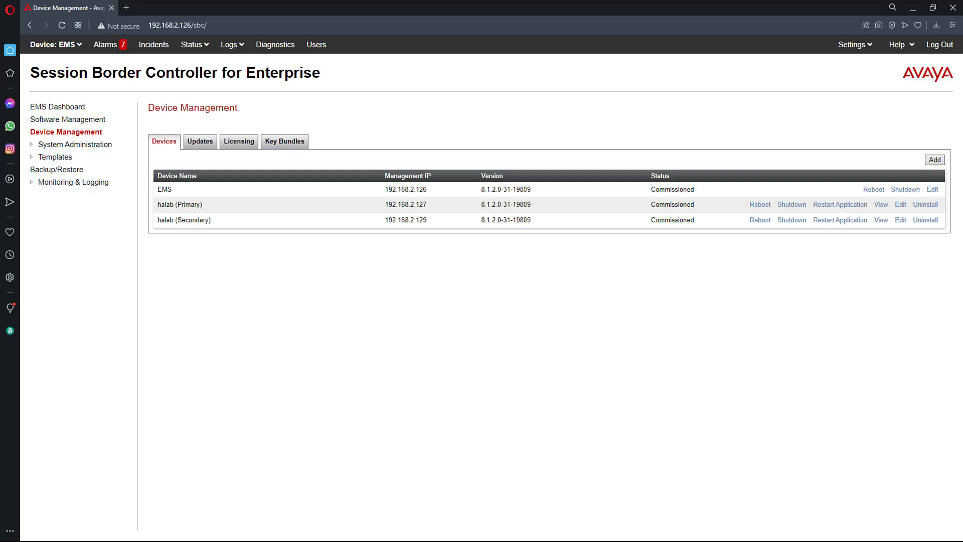
# - In the SBCE root terminal, run sbceconfigurator.py change-ip-gw-mask 192.168.2.128 192.168.2.1 255.255.255.0 to re-address the replacement machine
pyautogui.hotkey('alt', 'Tab')
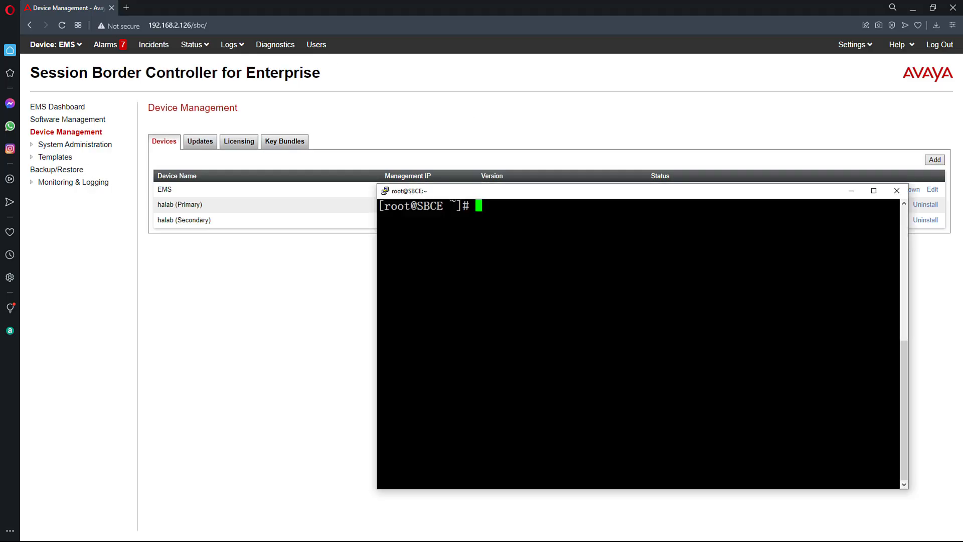
pyautogui.write('sbceconfigurator.py ch')
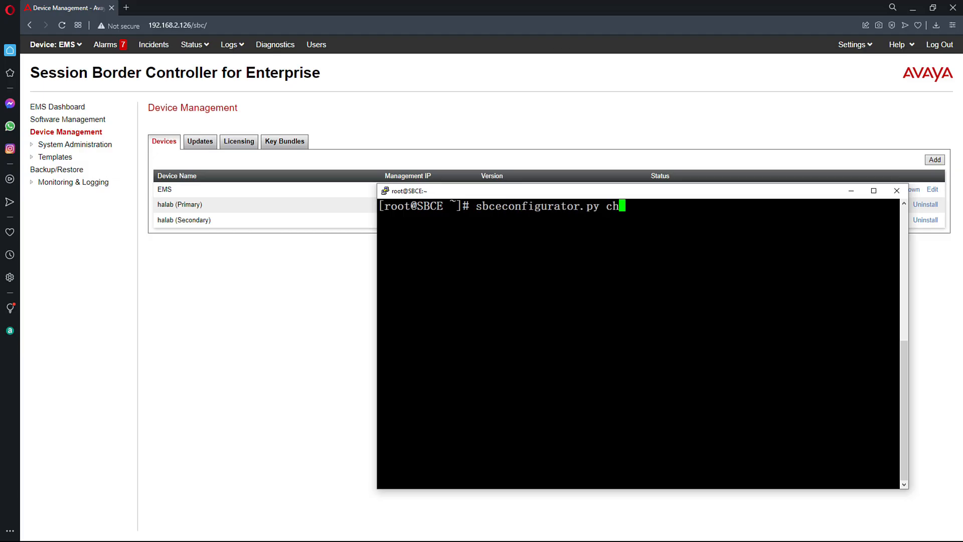
pyautogui.write('ange-ip-gw-mask')
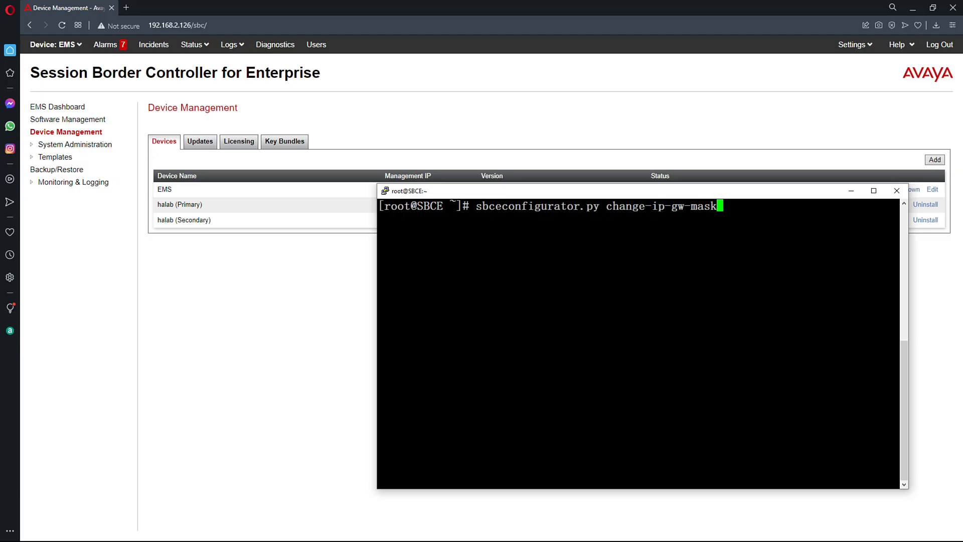
pyautogui.write(' 192.168.2.128')
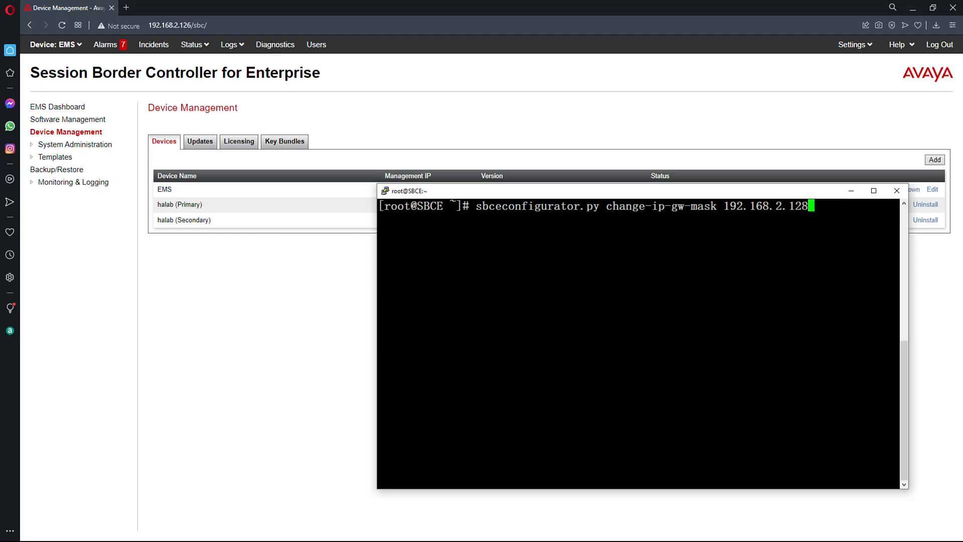
pyautogui.write(' 192.168.2.1 255.255.255.')
pyautogui.moveTo(377, 193); pyautogui.dragTo(267, 193)
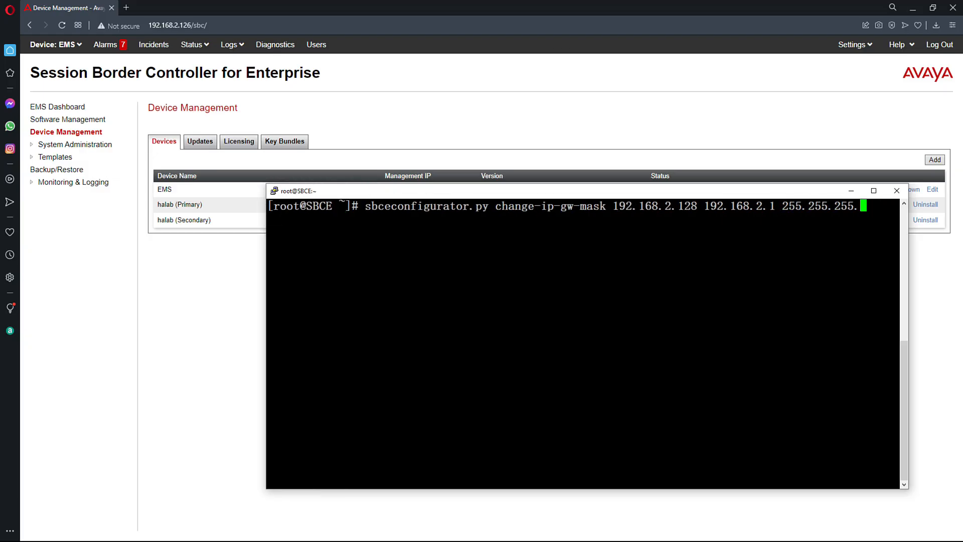
pyautogui.write('0')
pyautogui.press('Return')
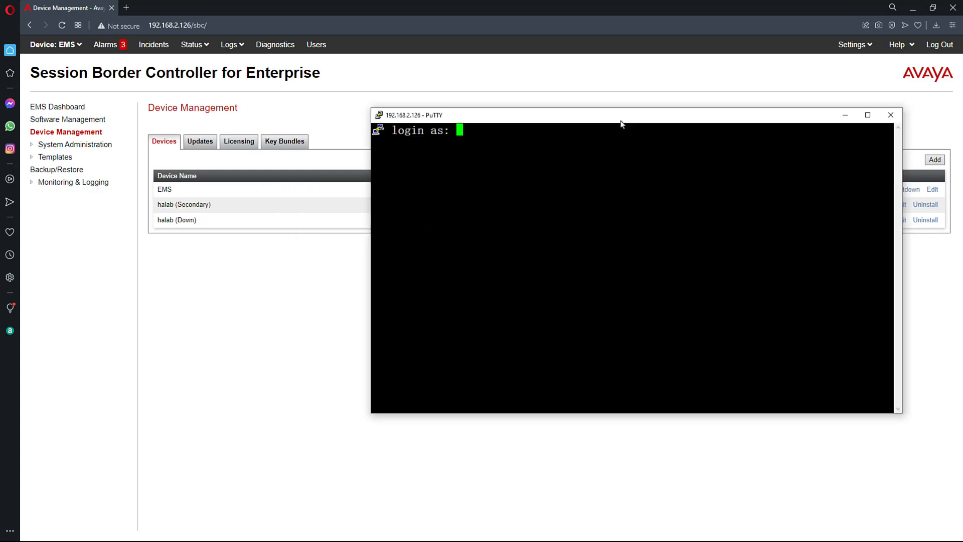
# - Log in to the EMS terminal session (192.168.2.126) as ipcs with the account password, and switch to root using su - and the root password
pyautogui.write('ipcs')
pyautogui.press('Return')
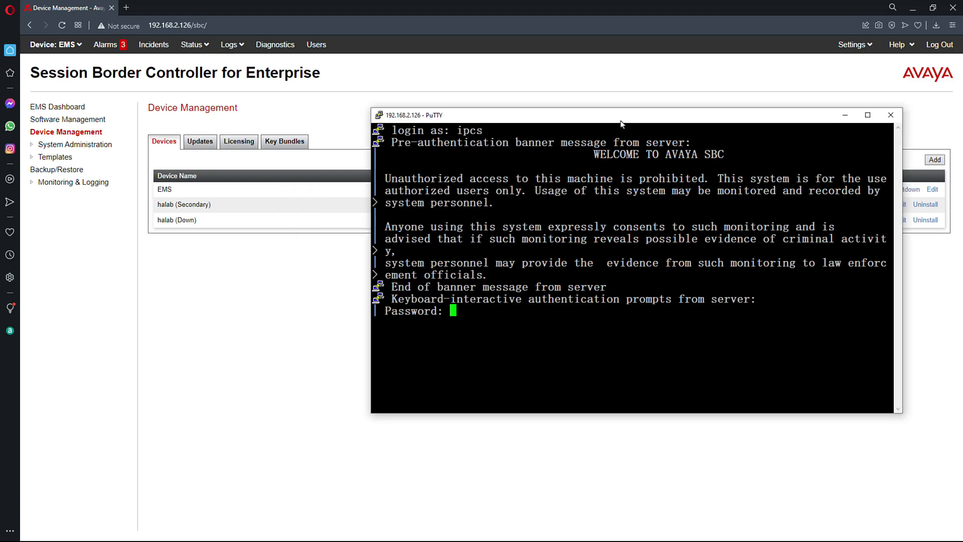
pyautogui.press('Return')
pyautogui.write('su -')
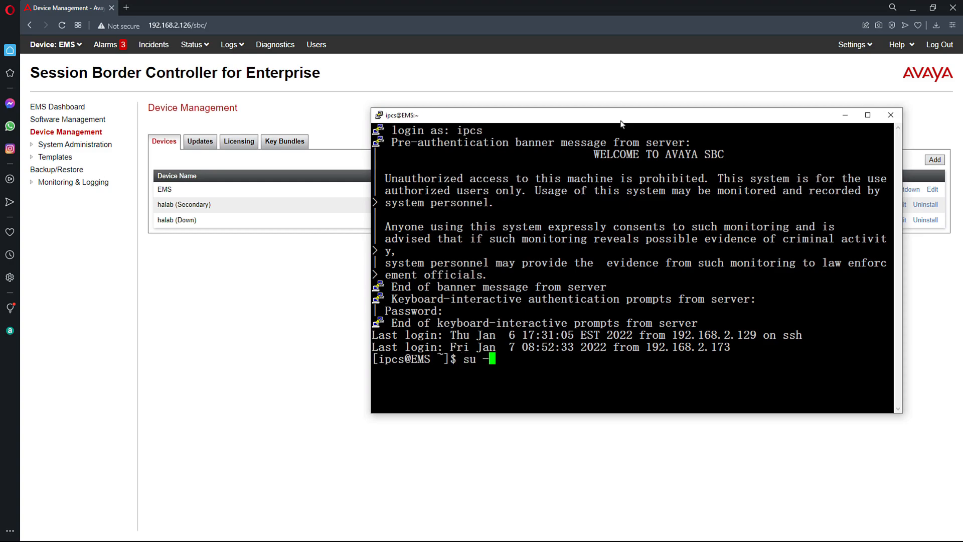
pyautogui.press('Return')
pyautogui.press('Return')
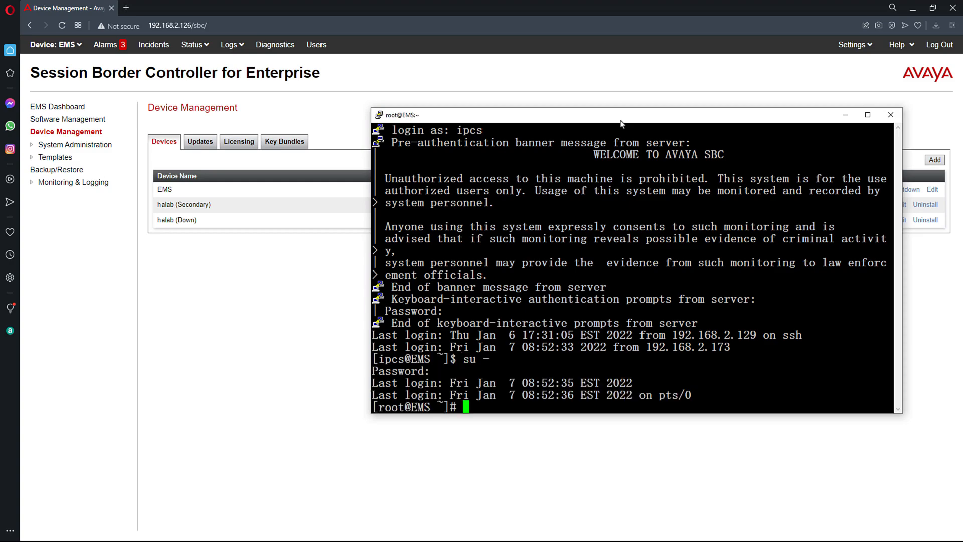
# - Run sbceconfigurator.py change-sbce-ip 192.168.2.129 192.168.2.128 on the EMS, and reload the Device Management page in the browser
pyautogui.write('sbce')
pyautogui.press('Tab')
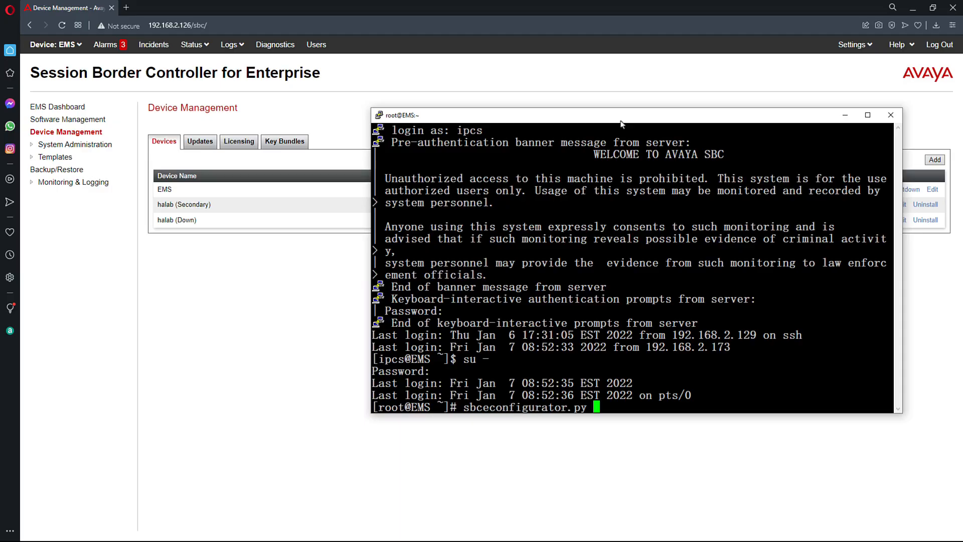
pyautogui.write('change-sbce-ip')
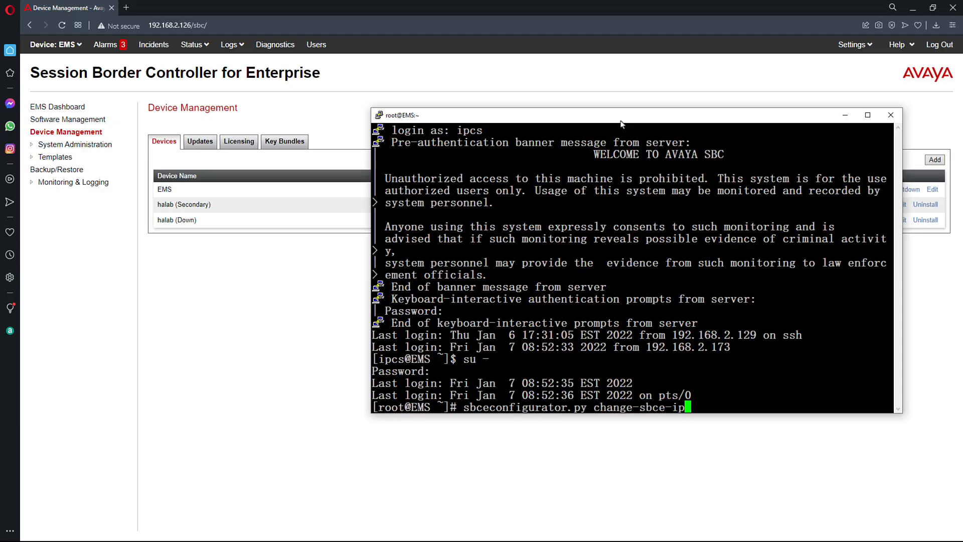
pyautogui.write(' 192.168.2.12')
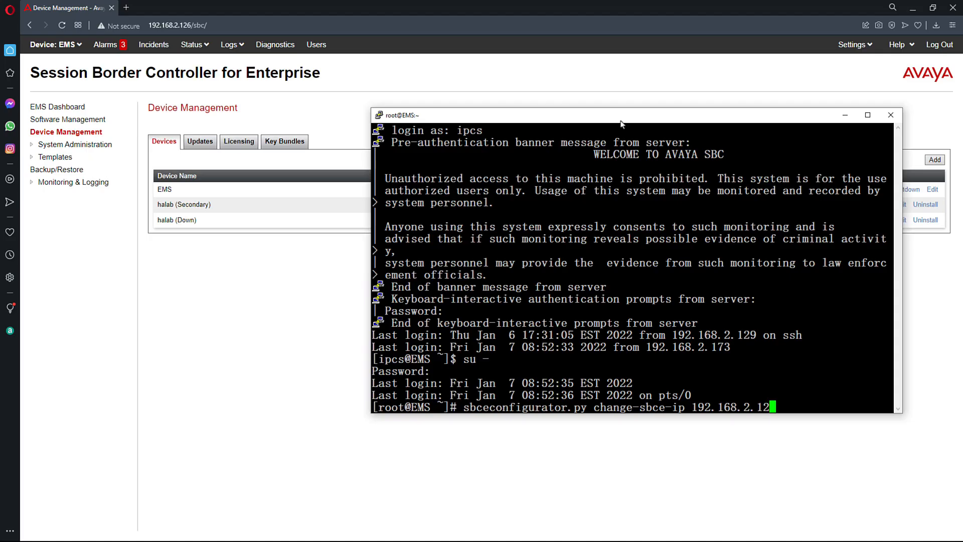
pyautogui.write('9 192.168.2.128')
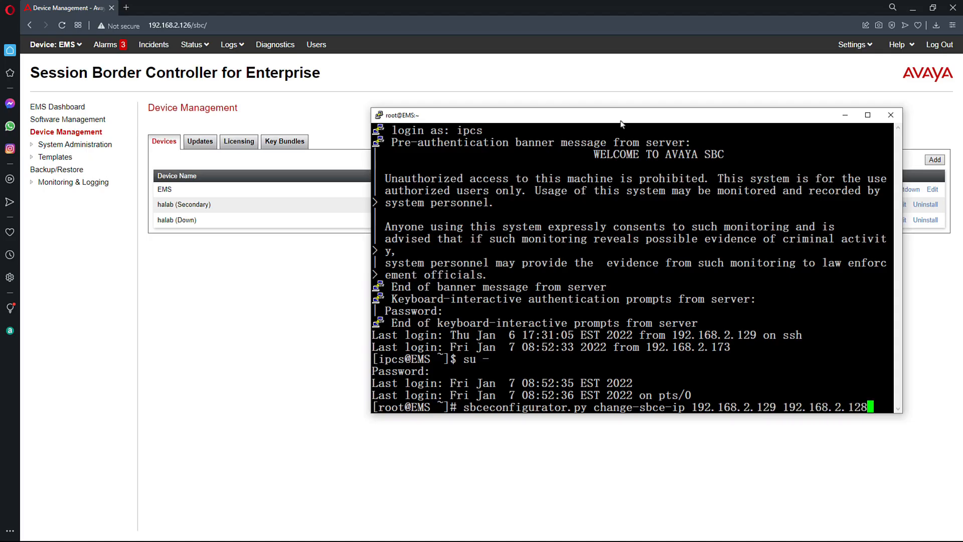
pyautogui.press('Return')
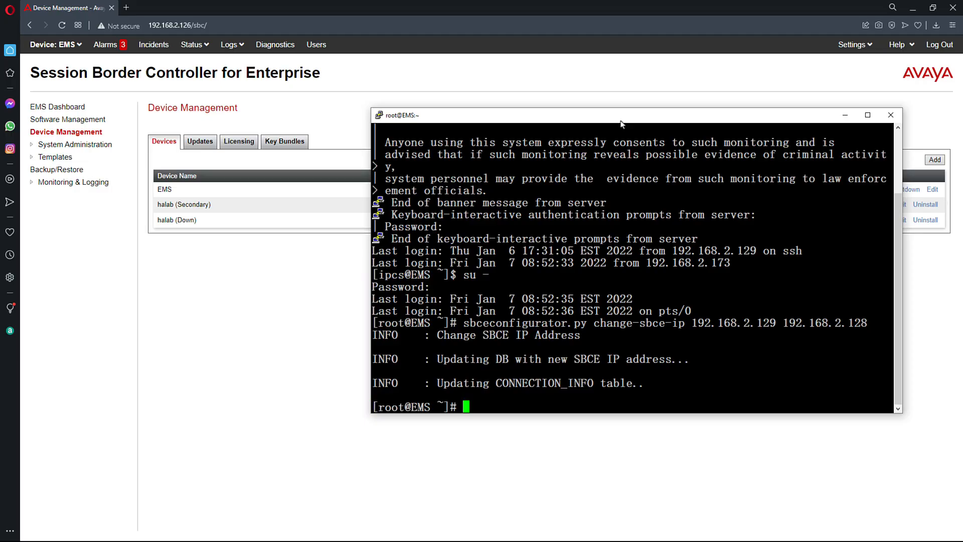
pyautogui.click(845, 115)
pyautogui.click(66, 131)
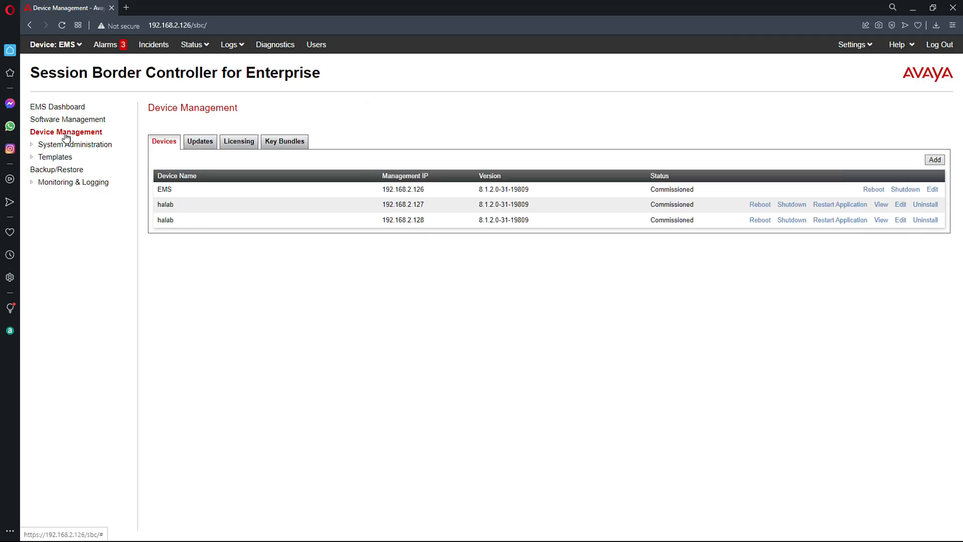